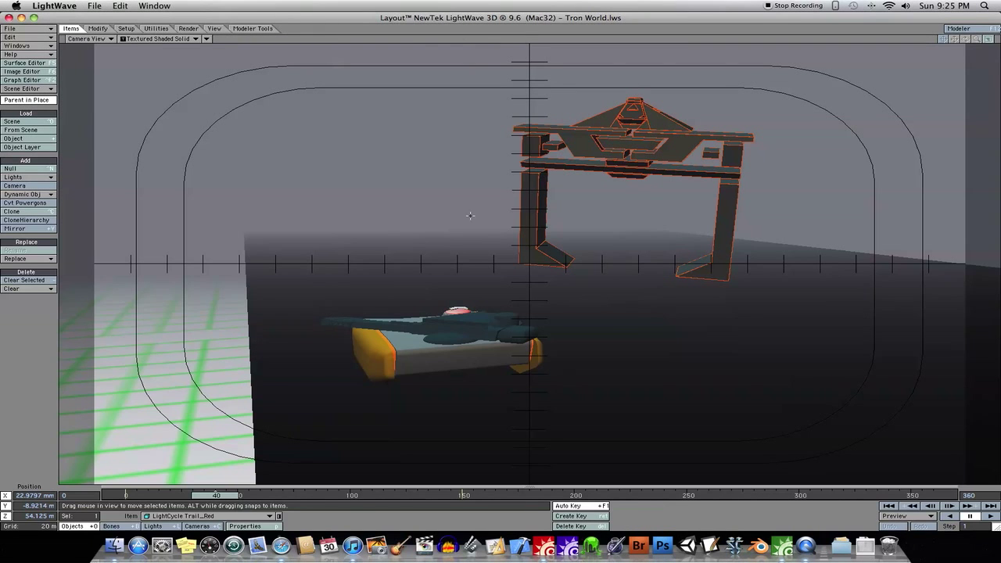
# Scrub through the Tron scene's animation to preview the light cycles and bring up the Render commands.
pyautogui.moveTo(221, 498)
pyautogui.mouseDown()
pyautogui.moveTo(235, 498)
pyautogui.moveTo(223, 498)
pyautogui.mouseUp()
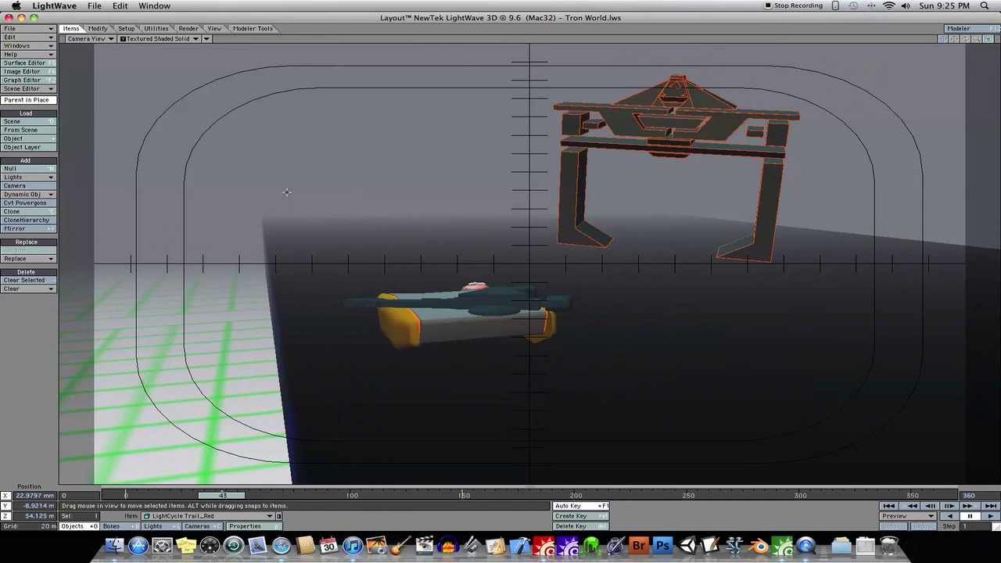
pyautogui.click(189, 30)
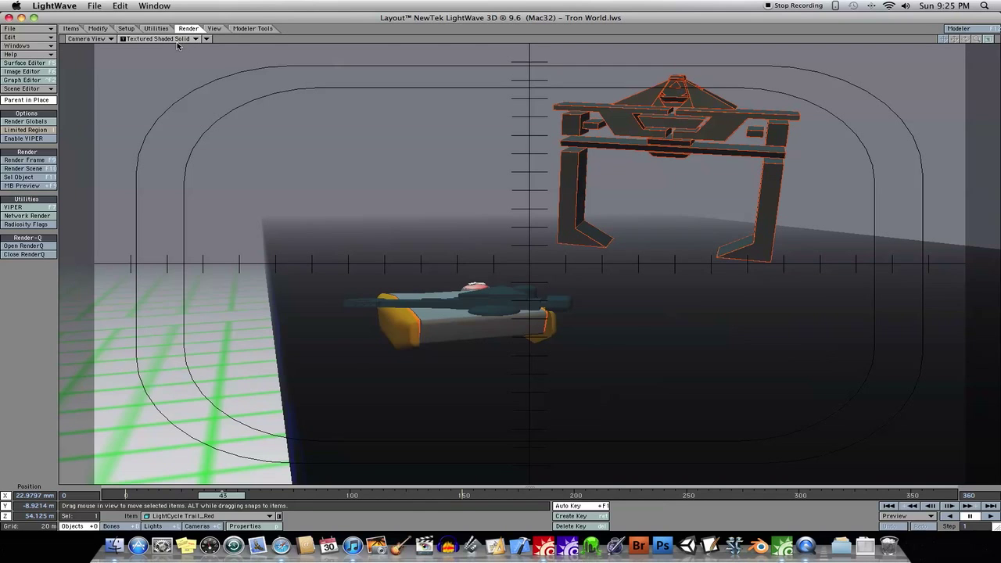
pyautogui.moveTo(287, 500); pyautogui.dragTo(203, 496)
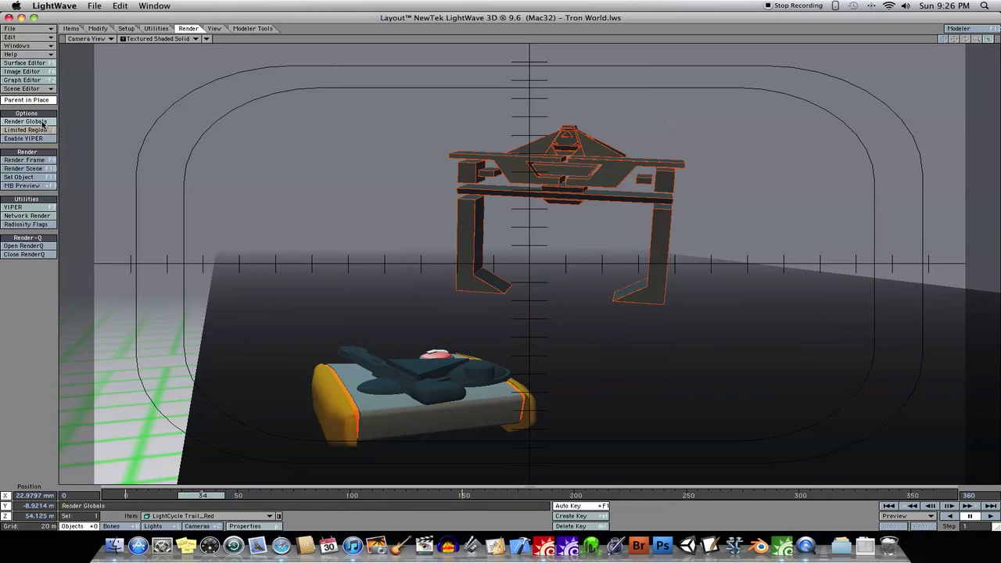
# Open Render Globals and position its panel in the upper left of the screen.
pyautogui.click(35, 122)
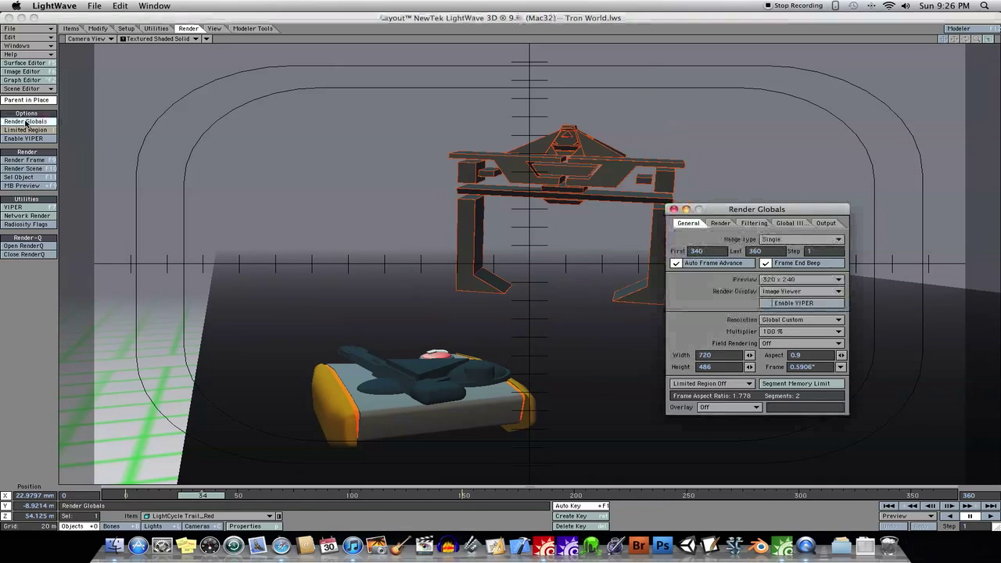
pyautogui.moveTo(724, 206); pyautogui.dragTo(294, 113)
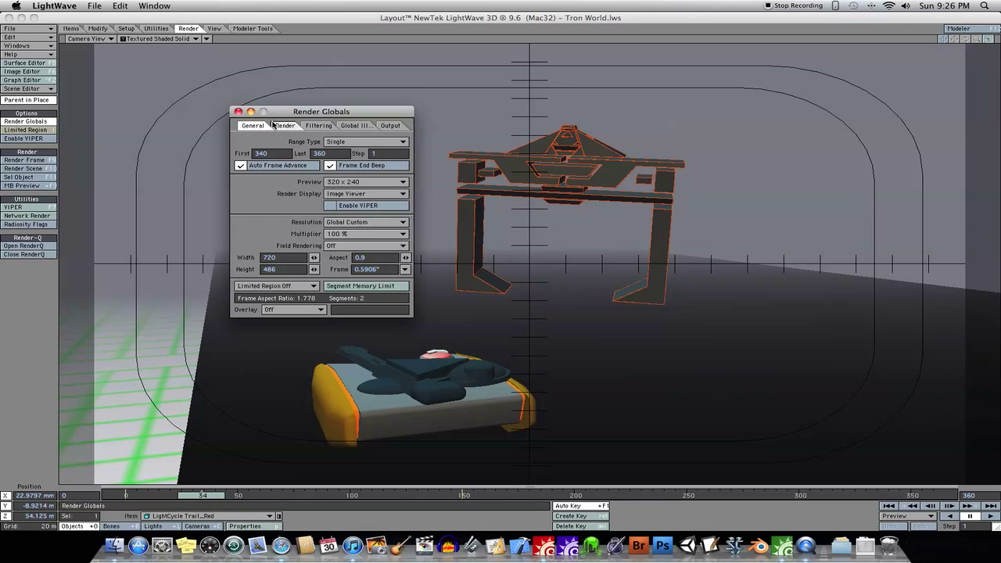
pyautogui.moveTo(280, 110); pyautogui.dragTo(273, 102)
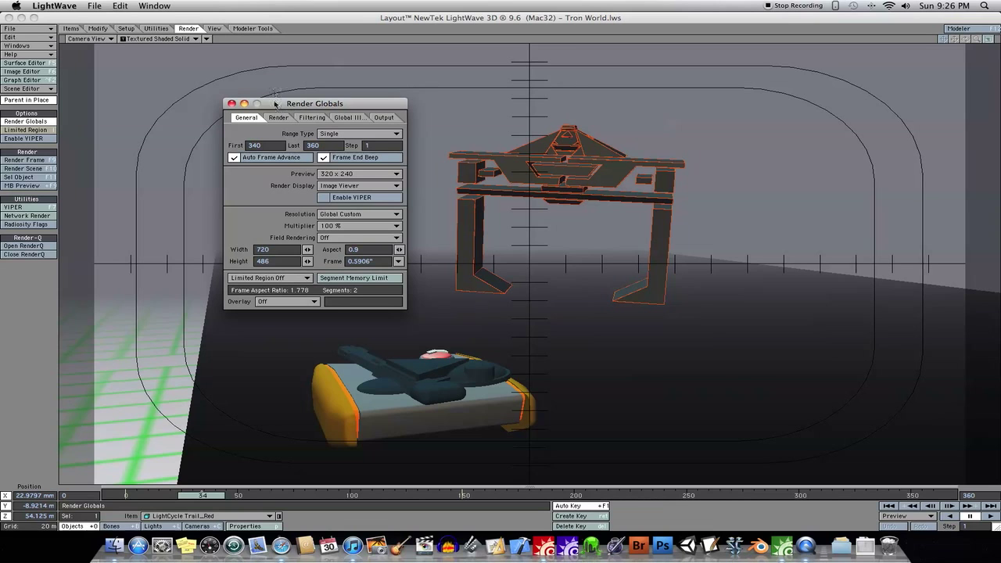
pyautogui.moveTo(295, 105); pyautogui.dragTo(283, 100)
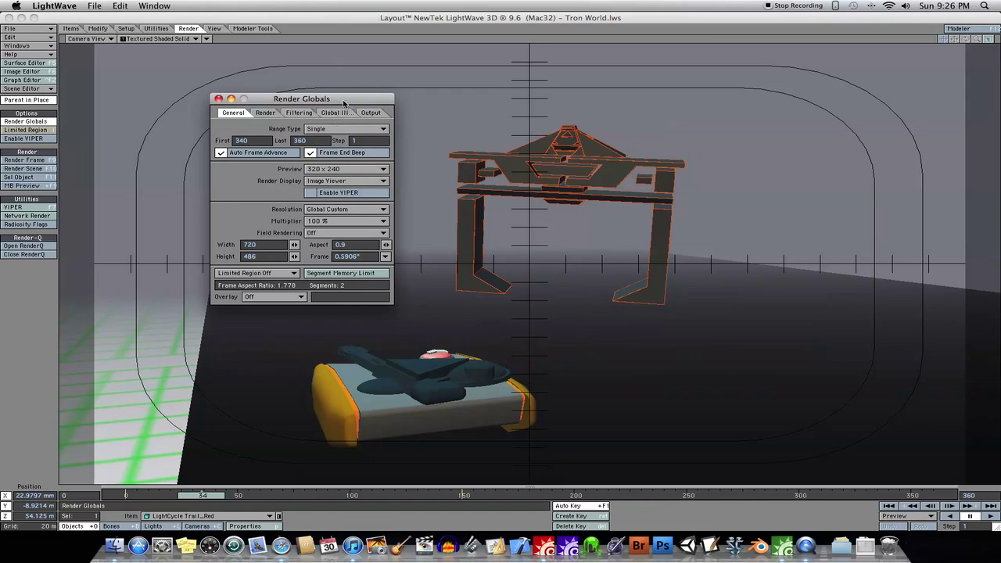
pyautogui.moveTo(344, 101); pyautogui.dragTo(334, 74)
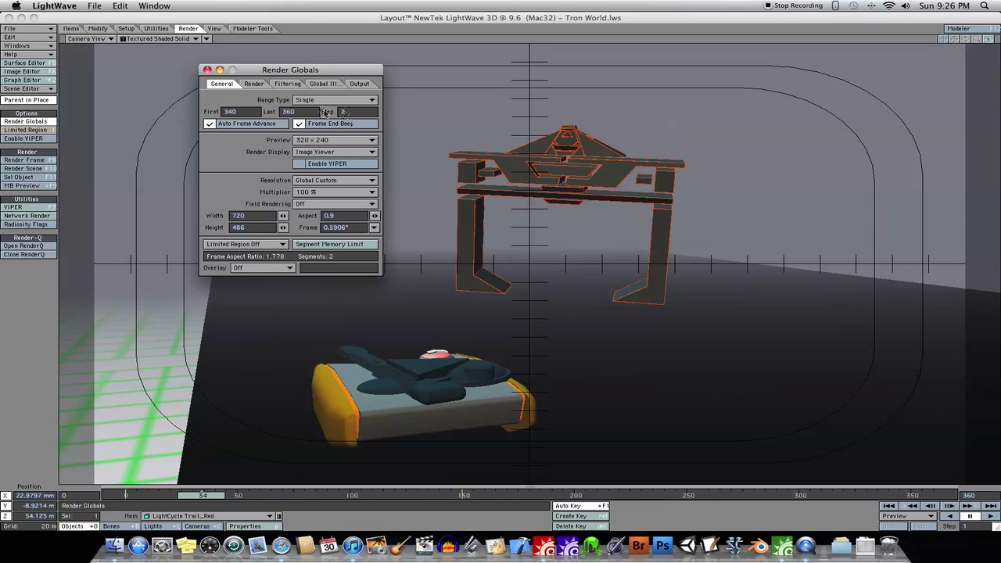
pyautogui.moveTo(354, 72); pyautogui.dragTo(369, 69)
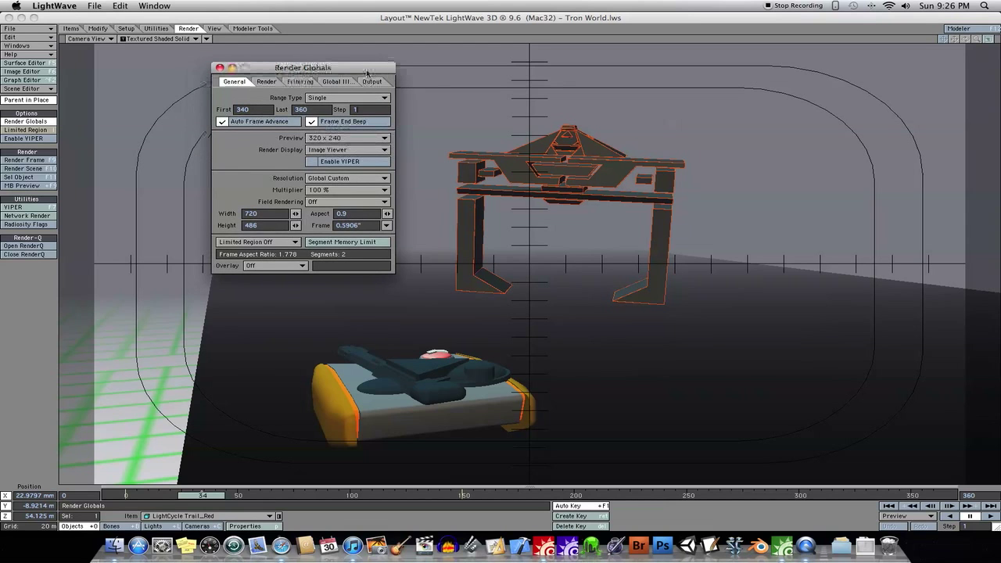
# Set the resolution preset to D1 (NTSC Widescreen) 720×486, with render range 340–360.
pyautogui.click(318, 110)
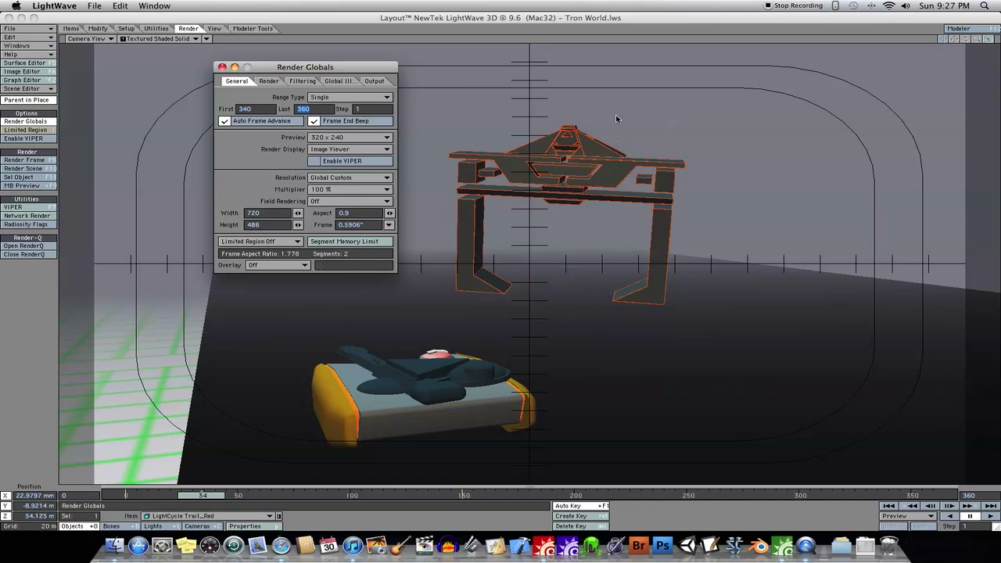
pyautogui.click(390, 213)
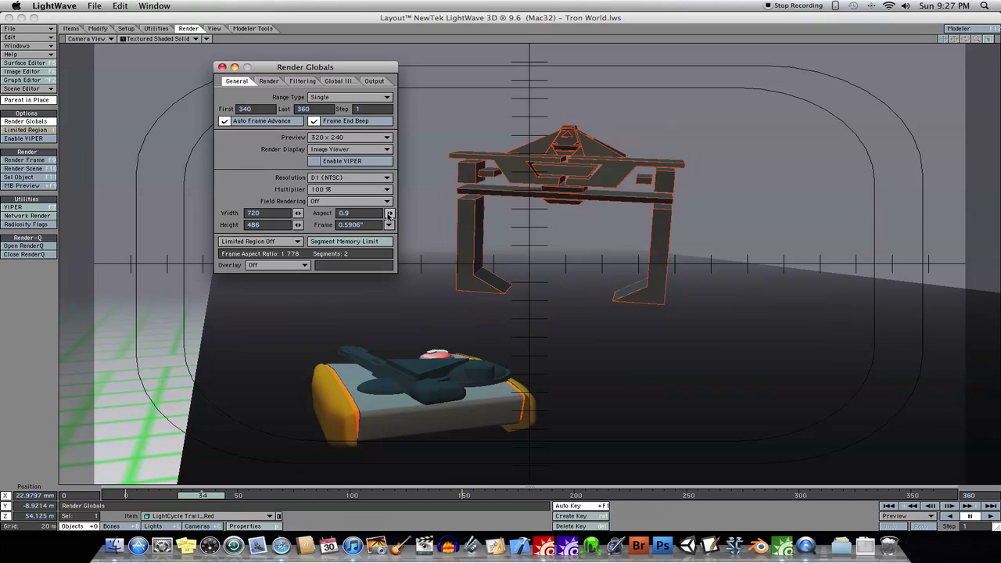
pyautogui.click(363, 178)
pyautogui.click(372, 186)
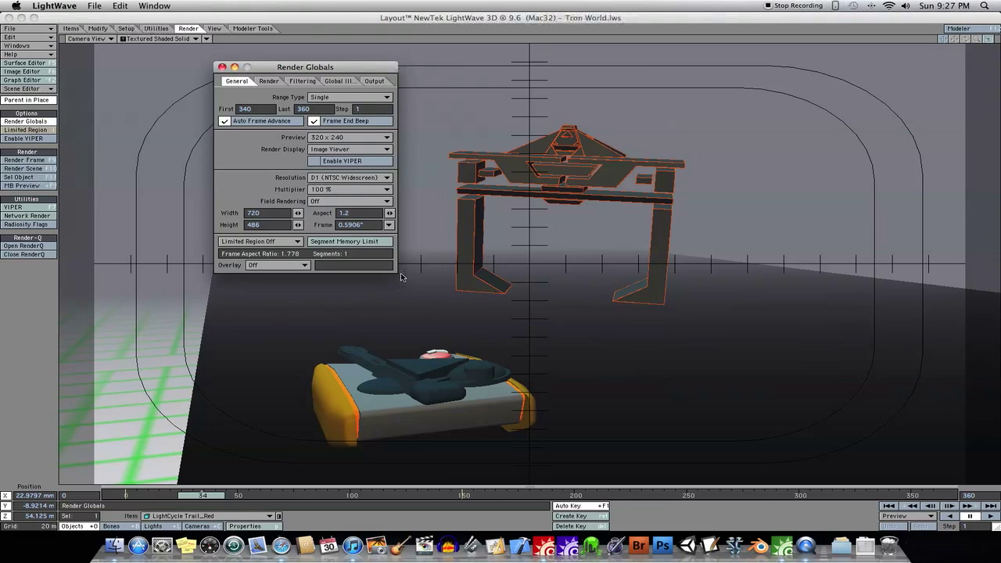
pyautogui.moveTo(344, 71); pyautogui.dragTo(382, 86)
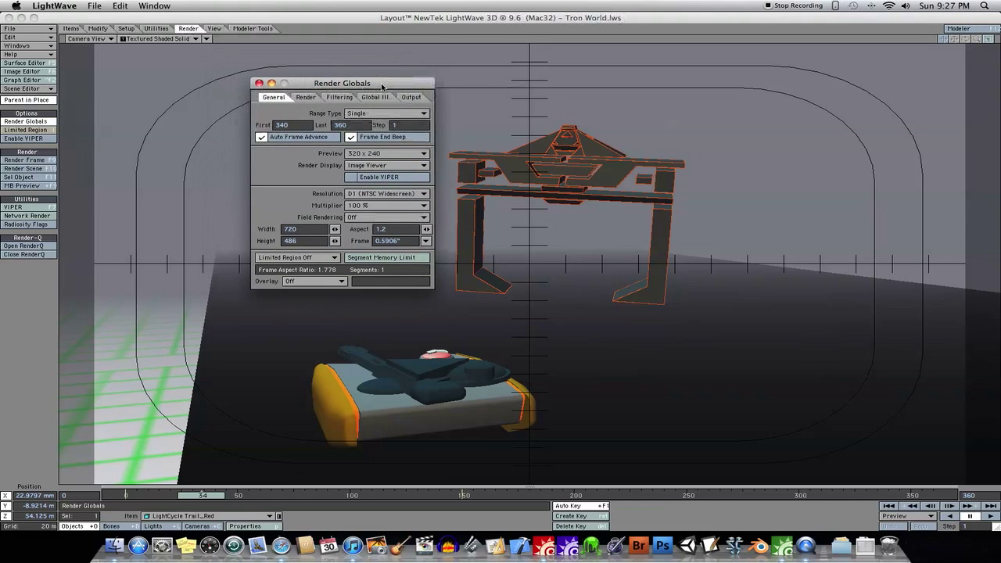
# Toggle Raytrace Transparency and Raytrace Refraction in the render options, then view the Filtering settings.
pyautogui.click(305, 98)
pyautogui.moveTo(315, 86); pyautogui.dragTo(302, 86)
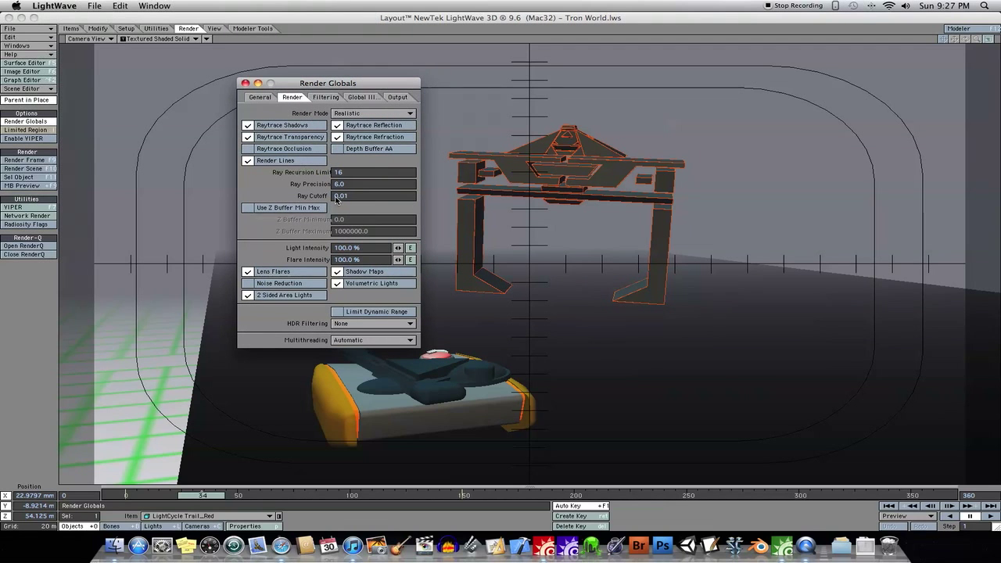
pyautogui.moveTo(348, 84); pyautogui.dragTo(346, 52)
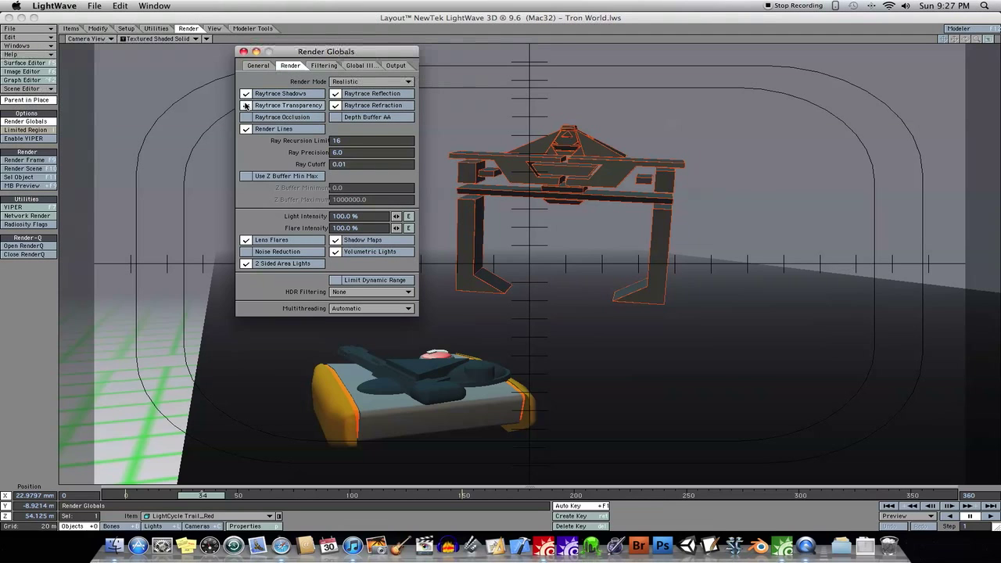
pyautogui.click(245, 105)
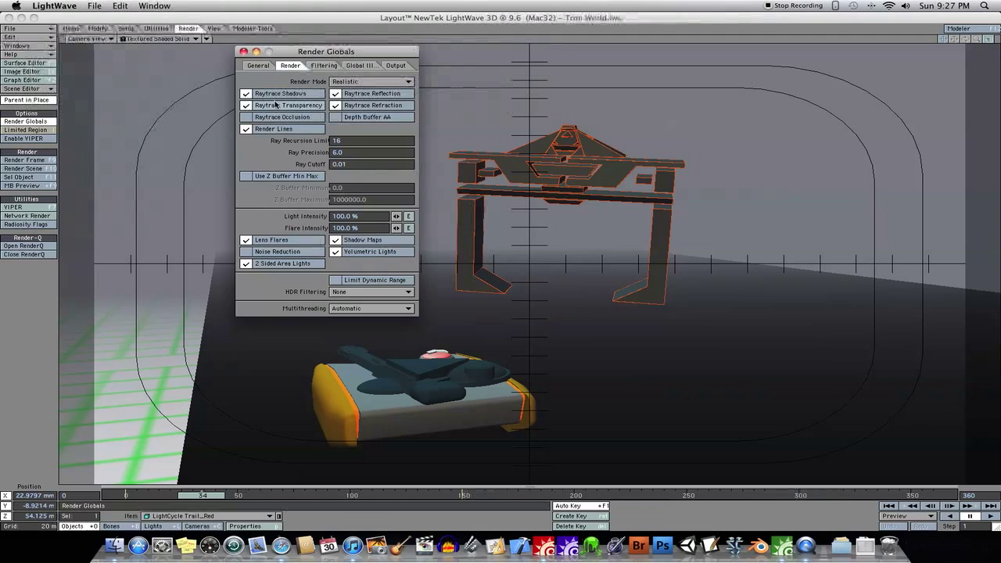
pyautogui.click(335, 105)
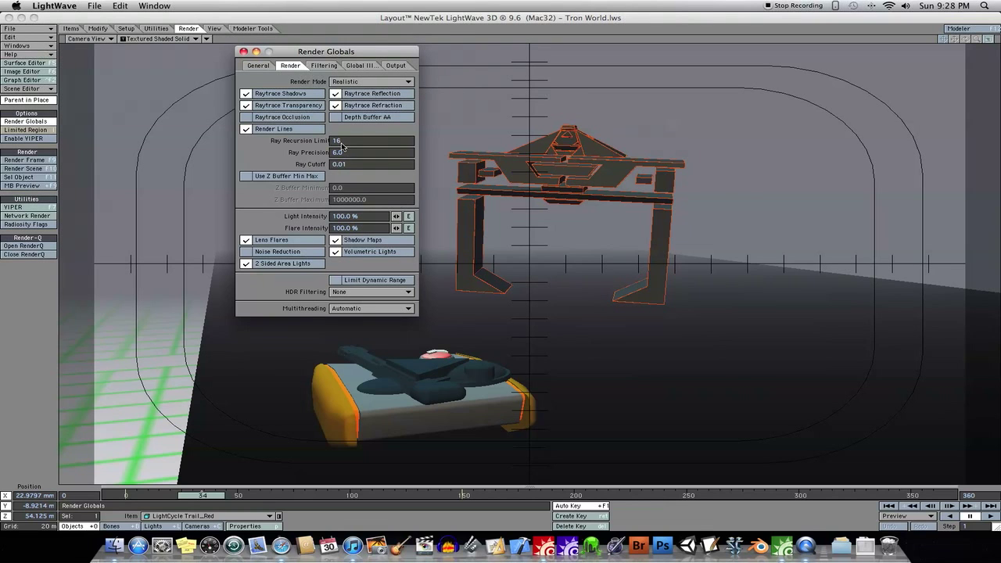
pyautogui.click(335, 68)
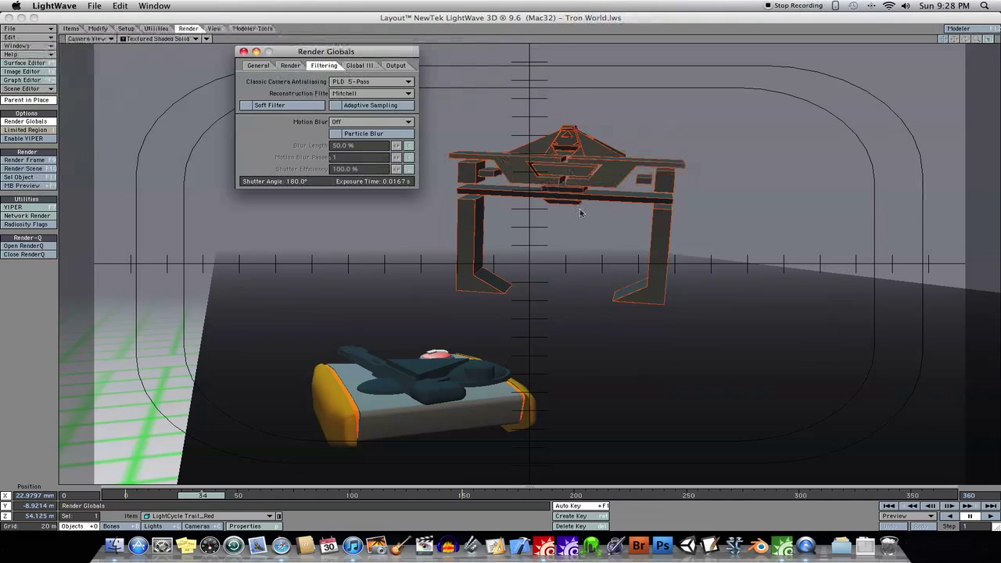
# Change Classic Camera Antialiasing from PLD 5-Pass to PLD 4-Pass, keeping the Mitchell filter.
pyautogui.click(403, 81)
pyautogui.click(402, 74)
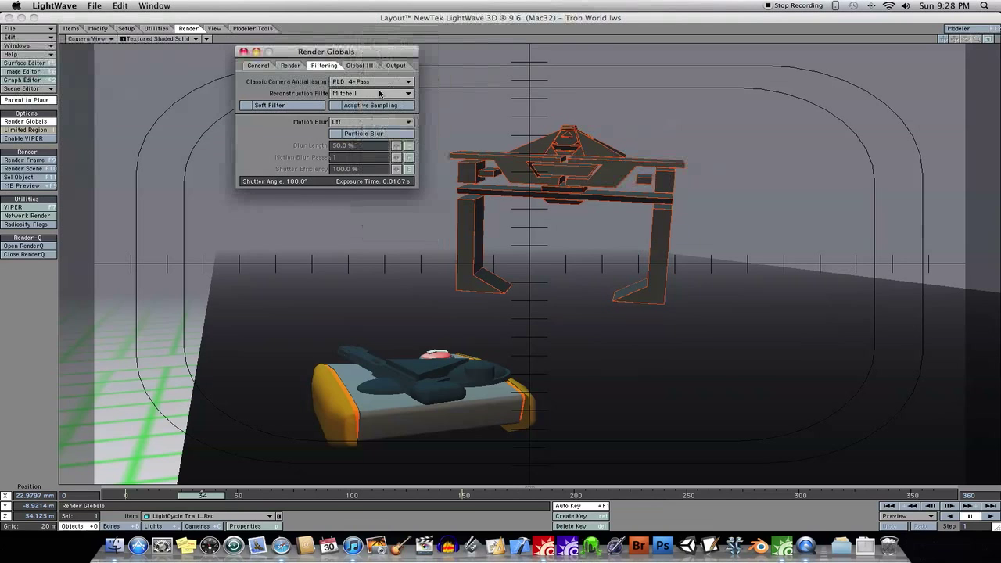
pyautogui.click(386, 83)
pyautogui.click(385, 83)
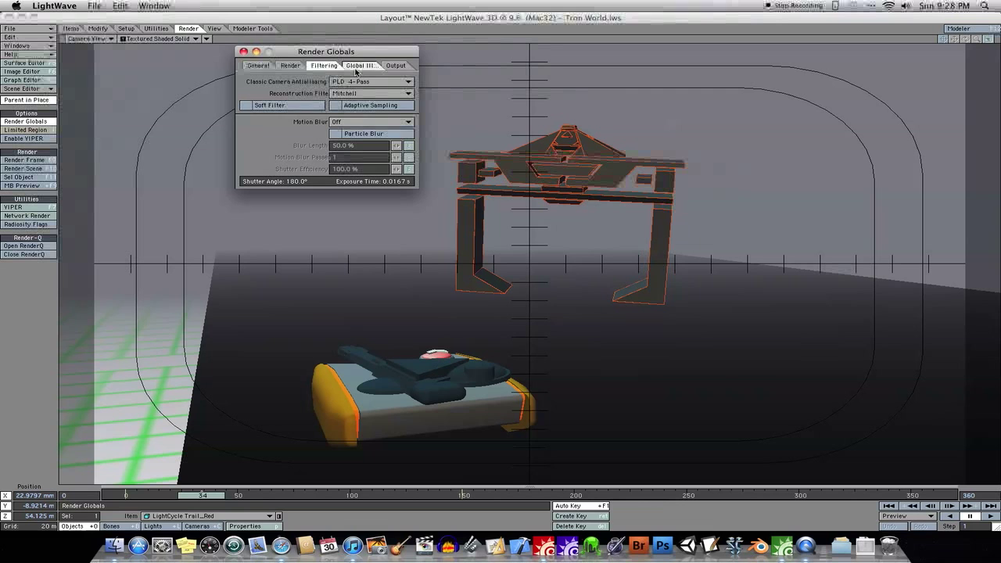
pyautogui.click(360, 82)
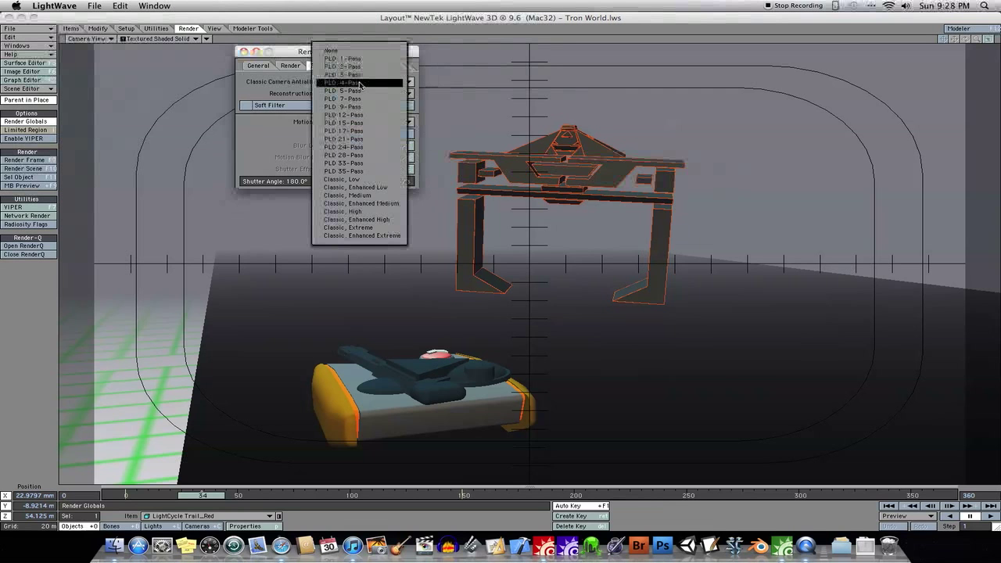
pyautogui.click(361, 84)
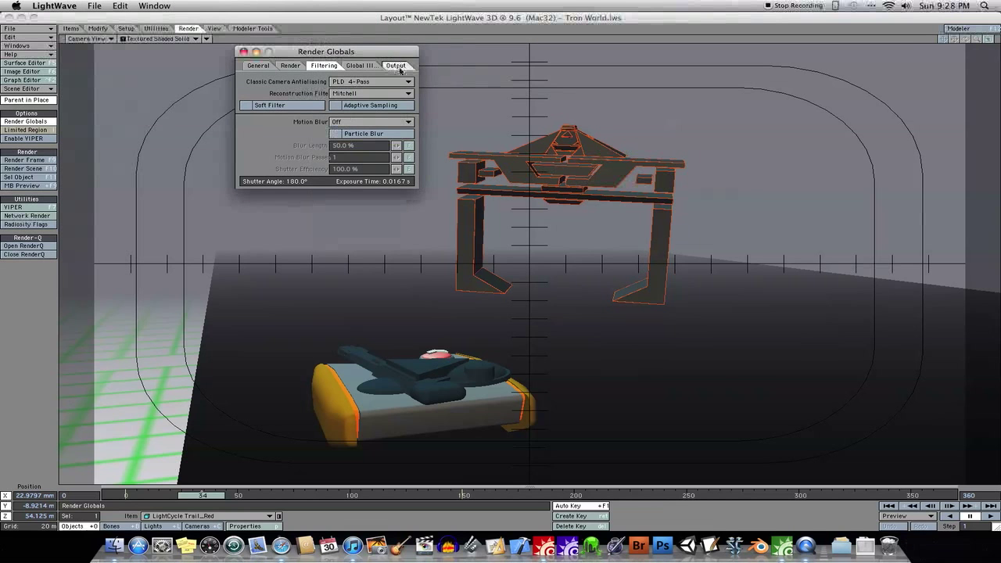
# Enable Save Animation and set its type to QuickTime (.mov), saving as Tron World.mov.
pyautogui.click(398, 67)
pyautogui.moveTo(361, 52); pyautogui.dragTo(352, 63)
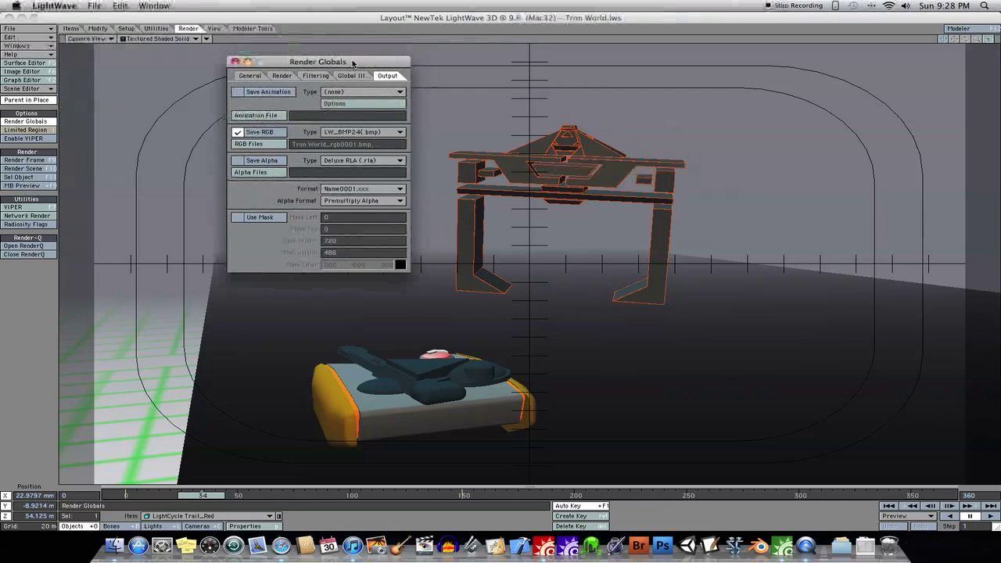
pyautogui.click(239, 92)
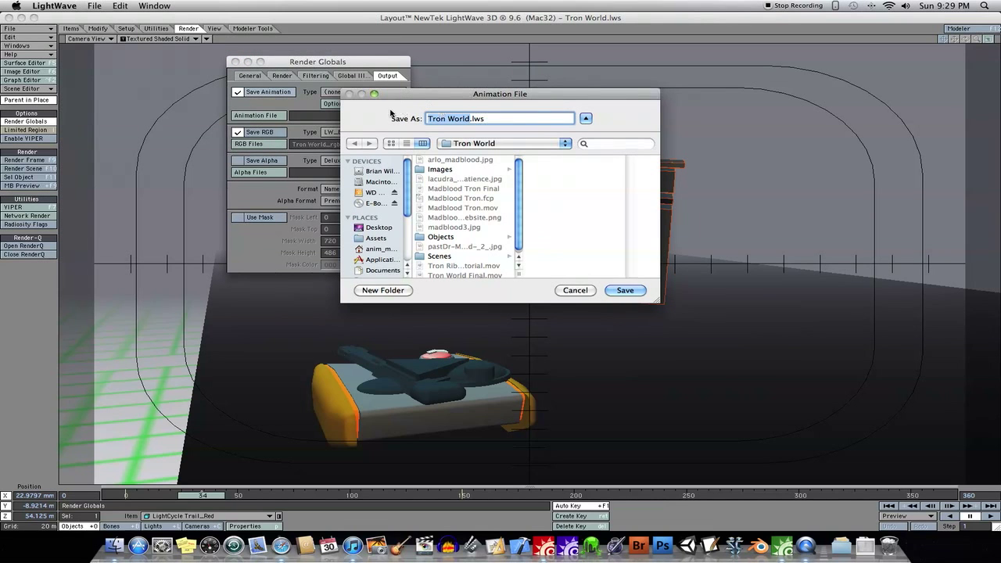
pyautogui.click(564, 289)
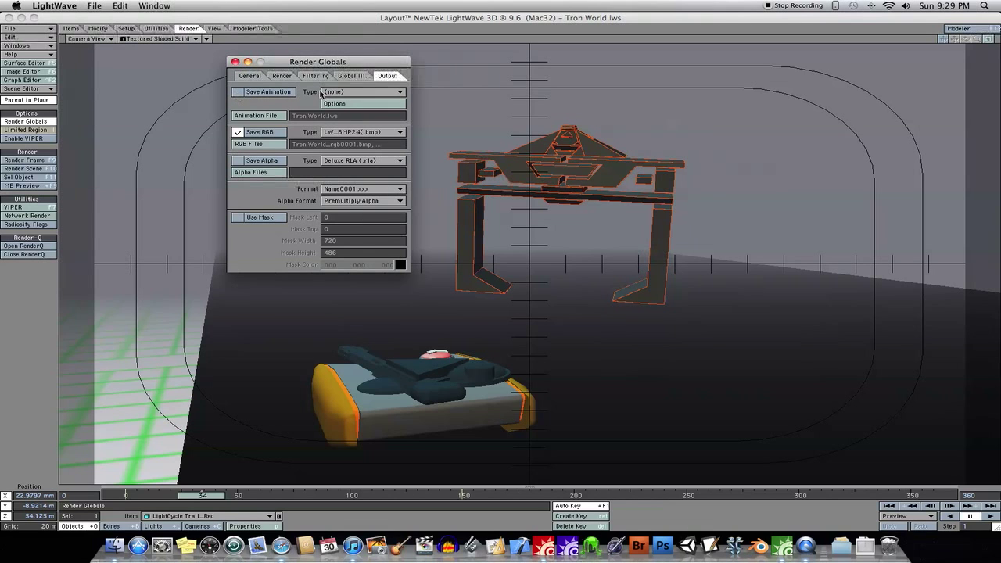
pyautogui.click(352, 92)
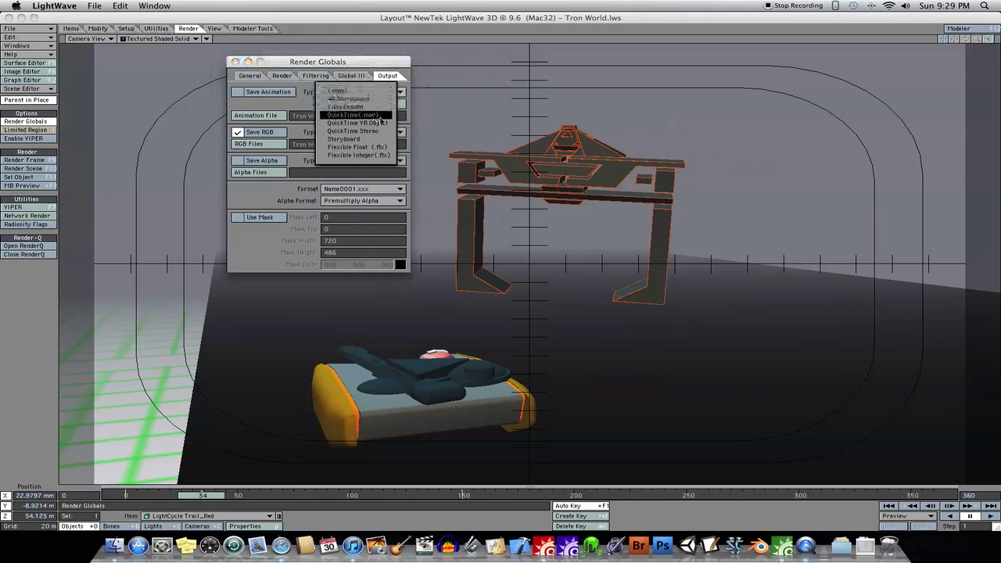
pyautogui.click(380, 119)
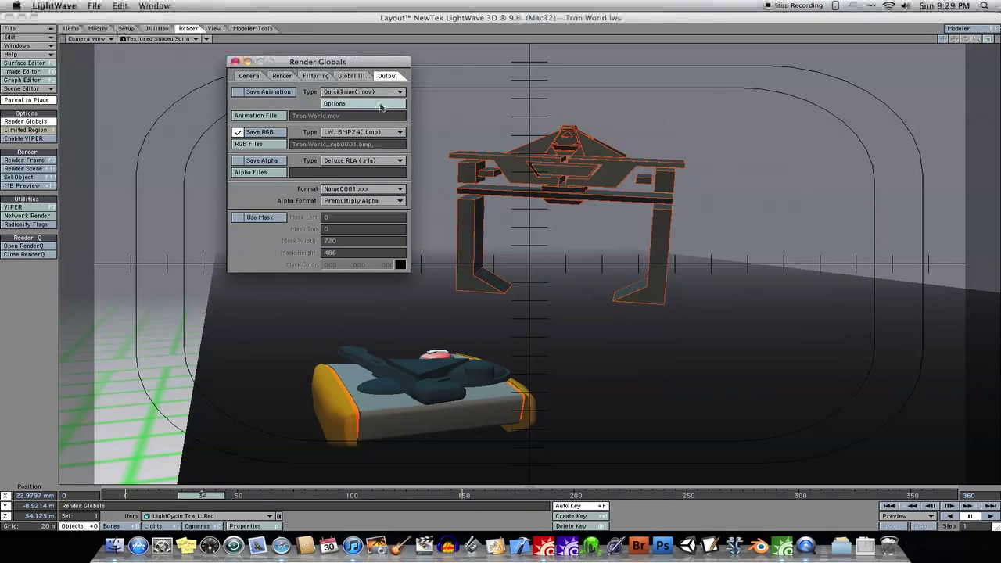
# Set QuickTime compression to H.264 at High quality and 30 frames per second.
pyautogui.click(378, 103)
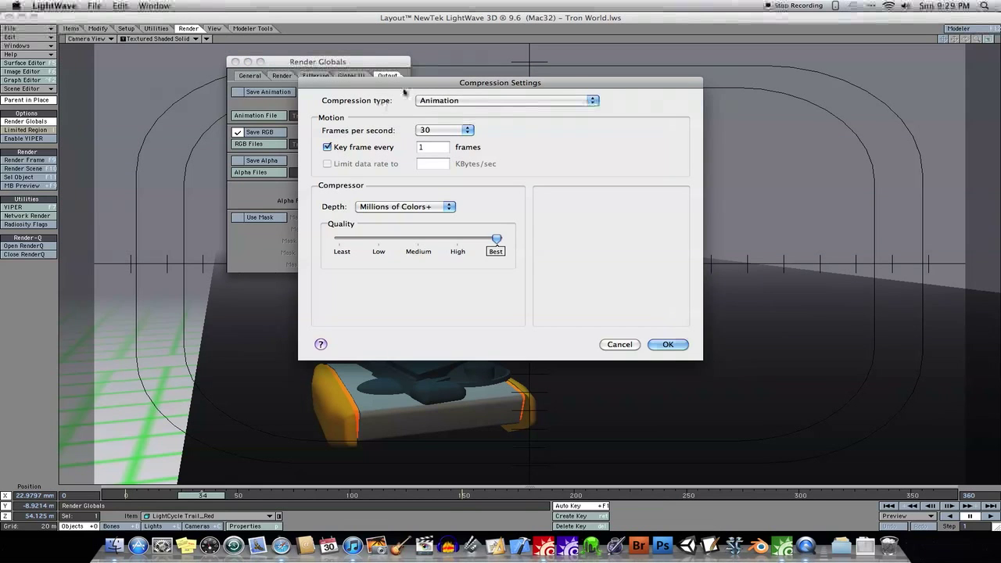
pyautogui.moveTo(414, 83); pyautogui.dragTo(464, 90)
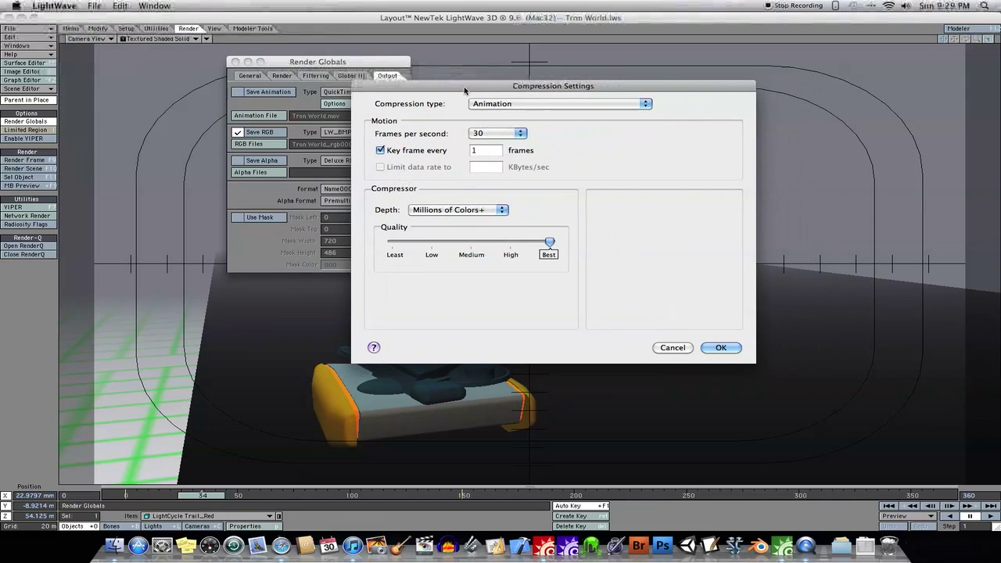
pyautogui.click(540, 103)
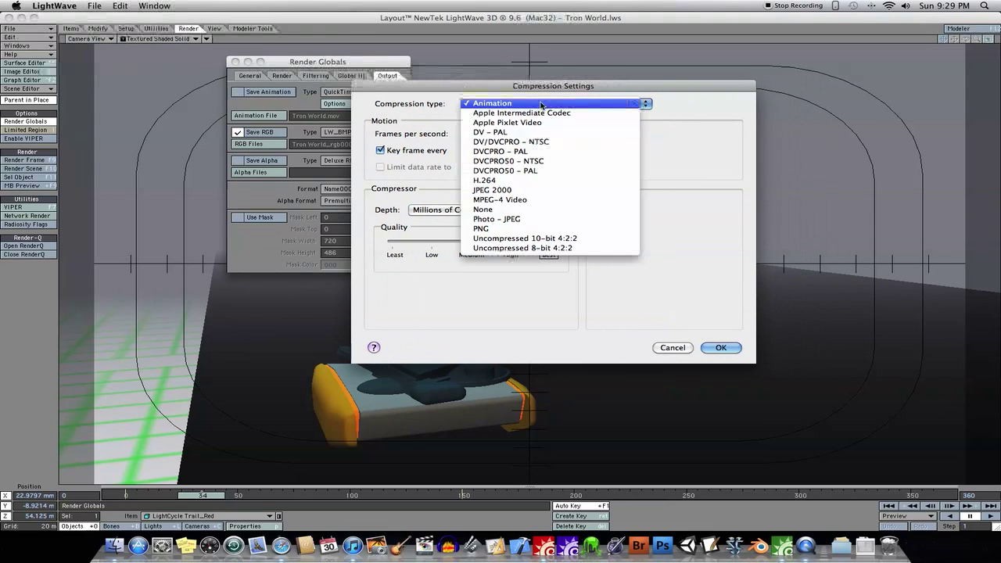
pyautogui.click(500, 181)
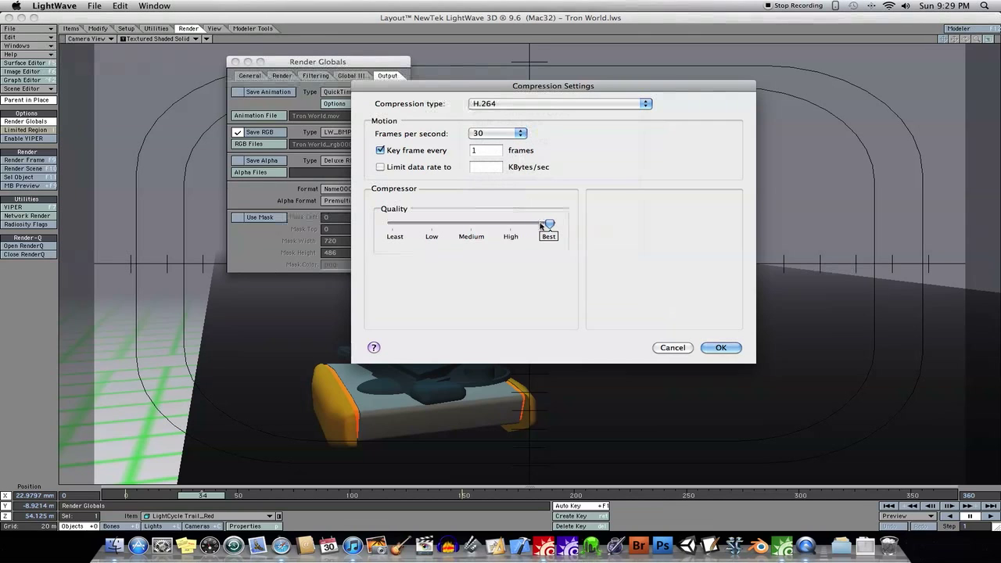
pyautogui.moveTo(548, 224); pyautogui.dragTo(510, 225)
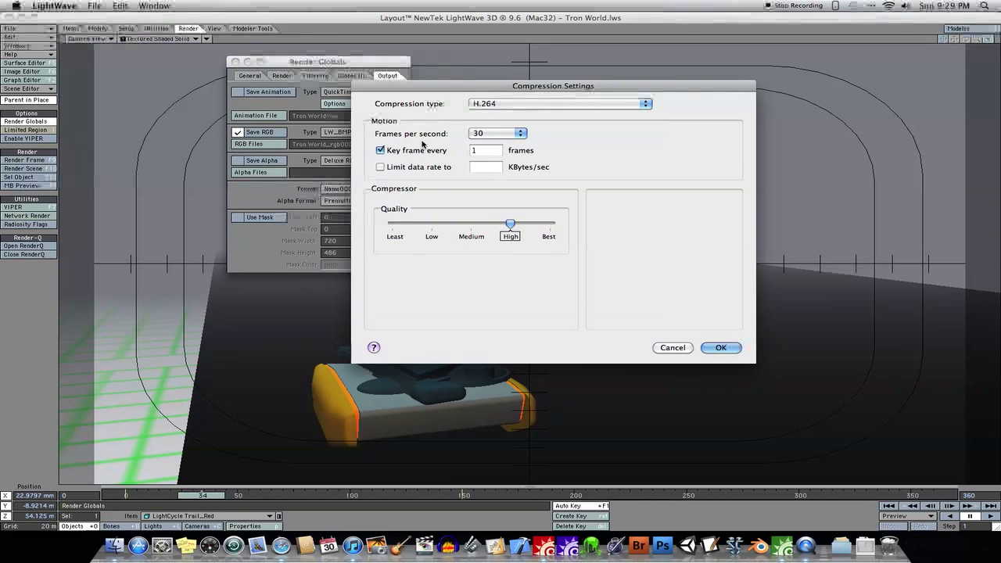
pyautogui.click(520, 133)
pyautogui.click(520, 133)
pyautogui.click(719, 347)
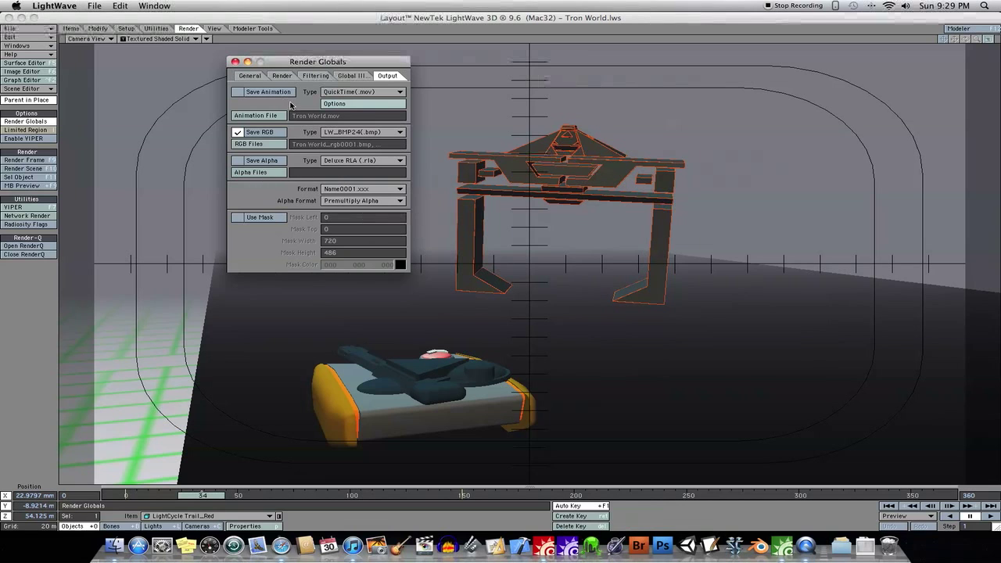
# Set Animation Type to (none), keep Save RGB on, and advance the scene to frame 207.
pyautogui.click(362, 92)
pyautogui.click(344, 70)
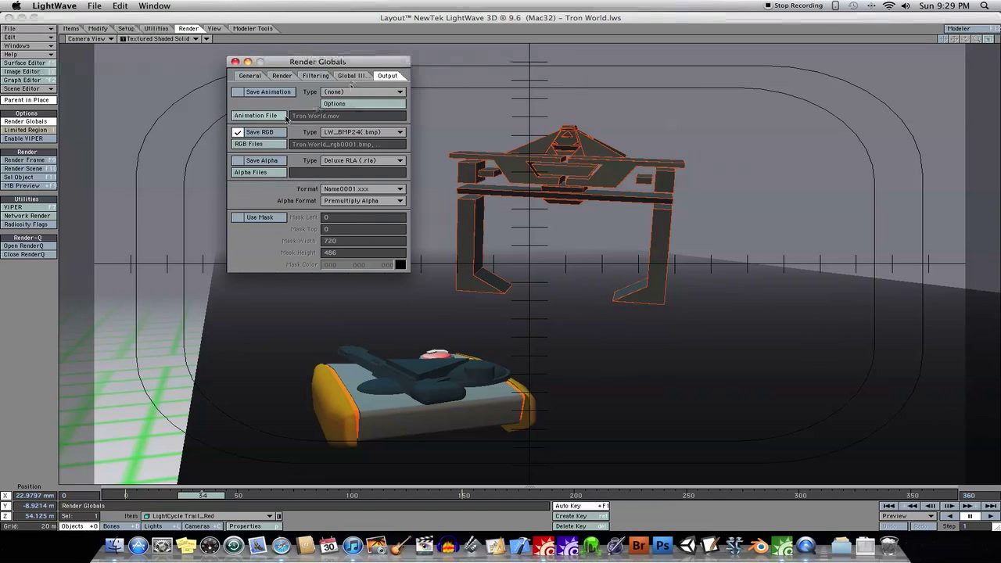
pyautogui.click(238, 133)
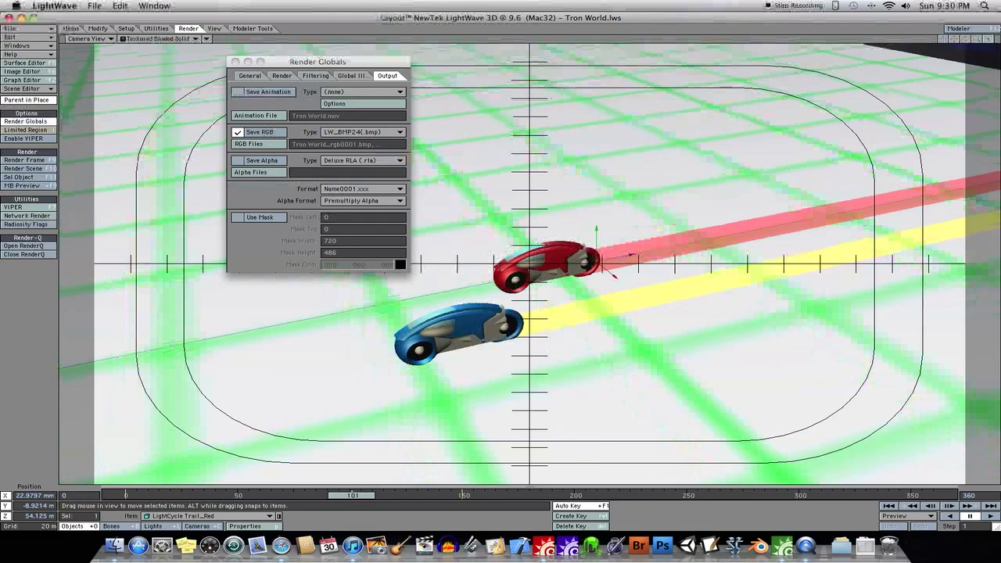
pyautogui.moveTo(353, 495); pyautogui.dragTo(623, 496)
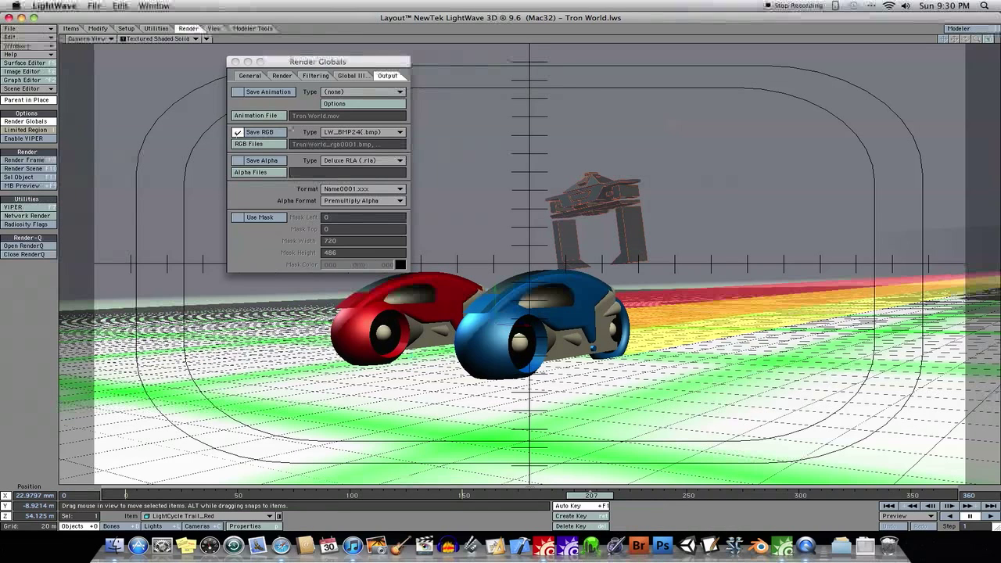
# Check the RGB format list and leave it at LW_BMP24 (.bmp).
pyautogui.click(349, 133)
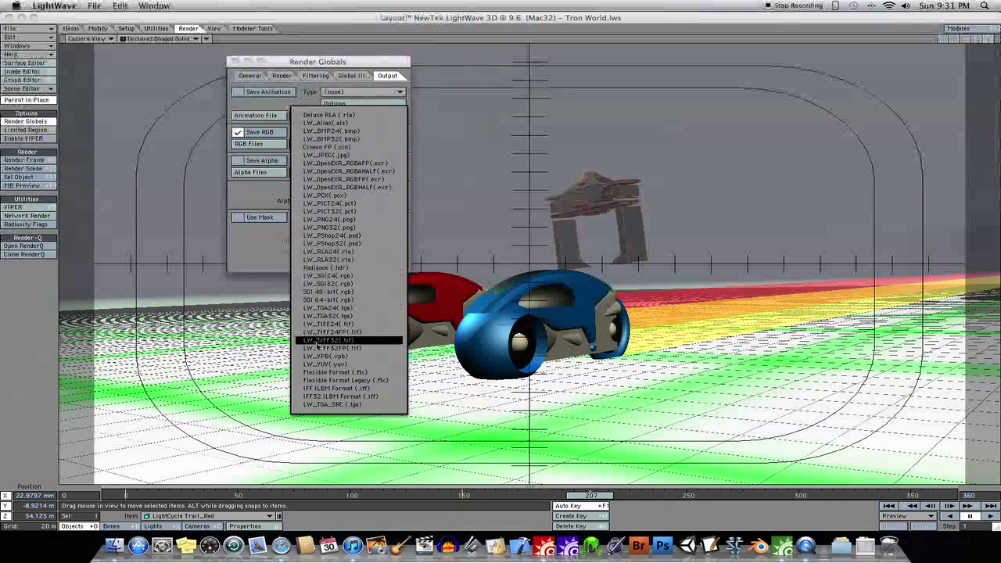
pyautogui.click(250, 194)
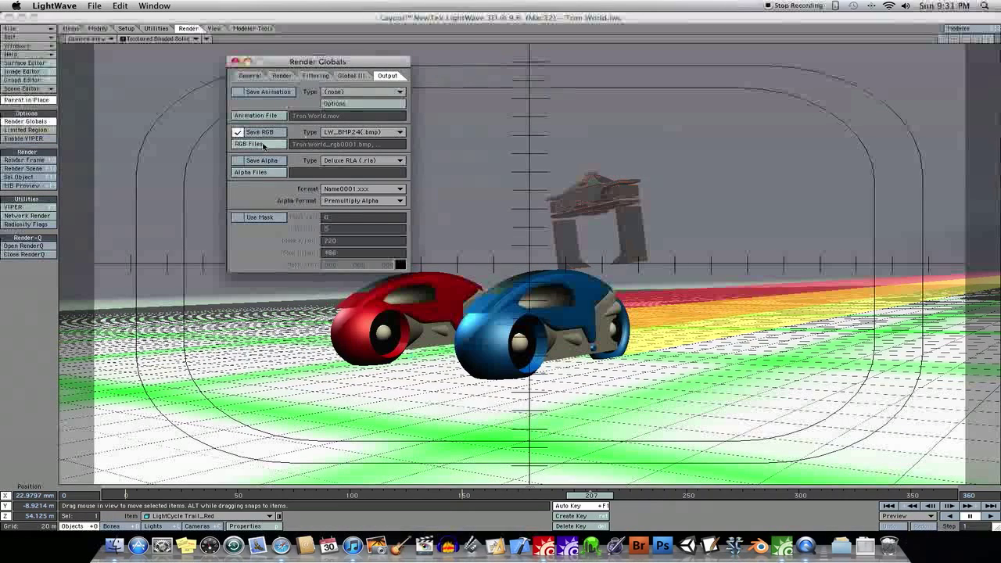
# Cancel the RGB File Prefix dialog to keep Tron World_rgb, then jump to around frame 254.
pyautogui.click(257, 145)
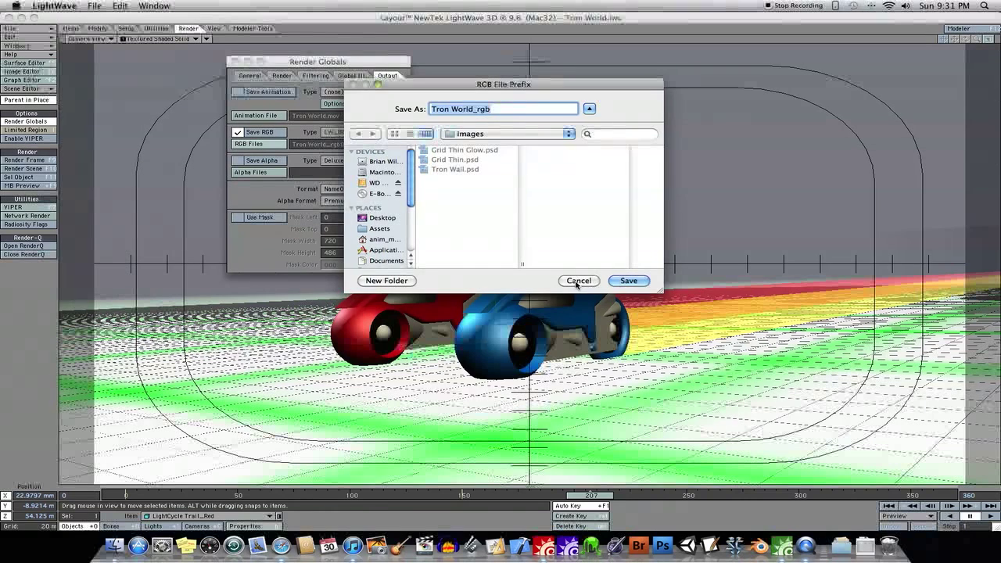
pyautogui.click(579, 280)
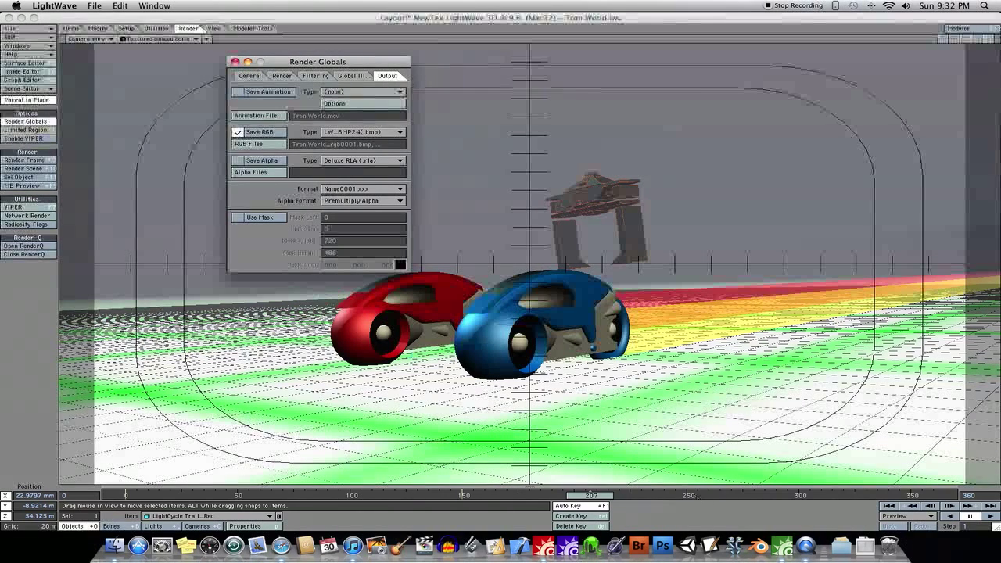
pyautogui.click(698, 495)
# Settle the scene at frame 267, show the General render settings, and shift the panel left.
pyautogui.press('Right')
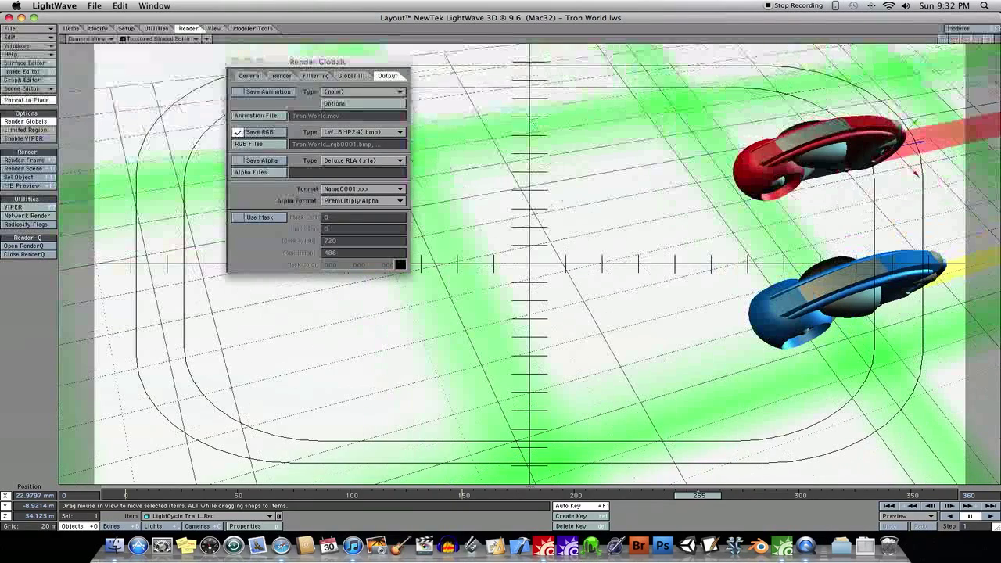
pyautogui.press('Left')
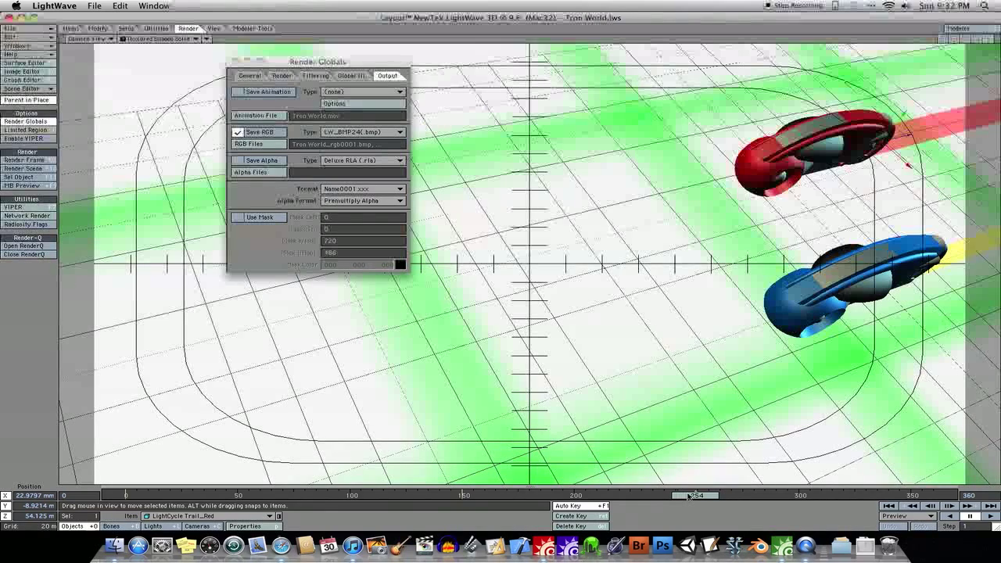
pyautogui.moveTo(693, 495); pyautogui.dragTo(737, 495)
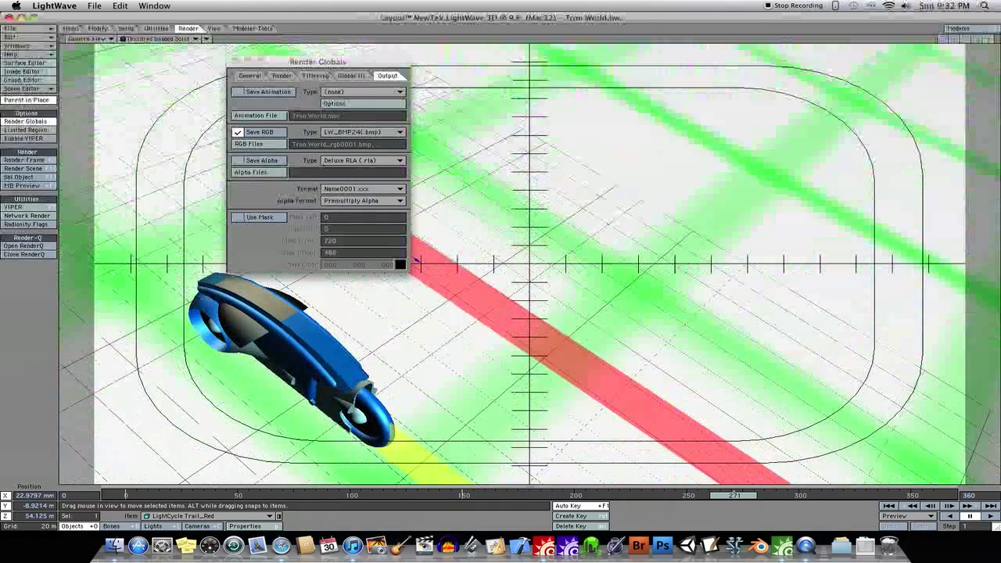
pyautogui.moveTo(731, 495); pyautogui.dragTo(696, 495)
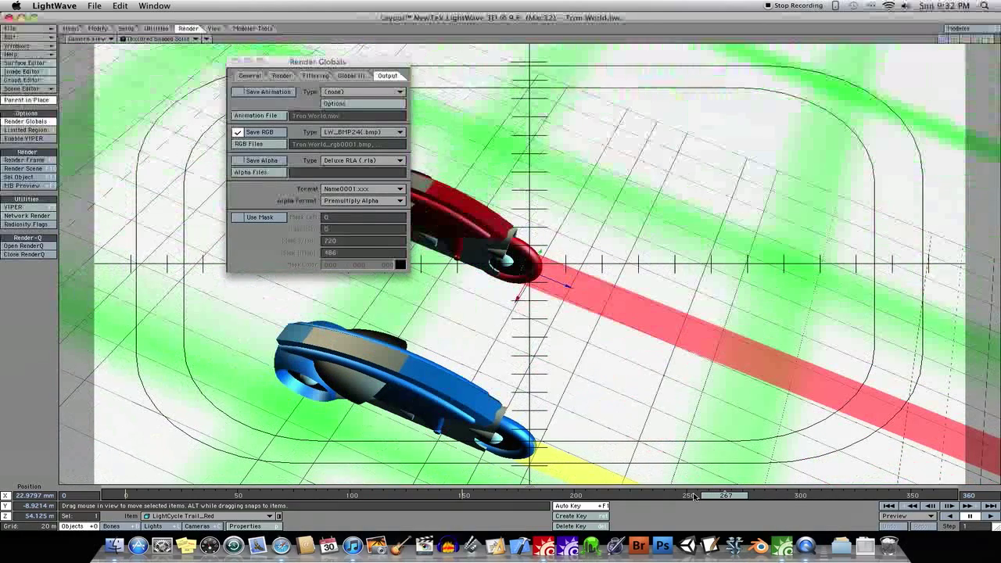
pyautogui.click(252, 75)
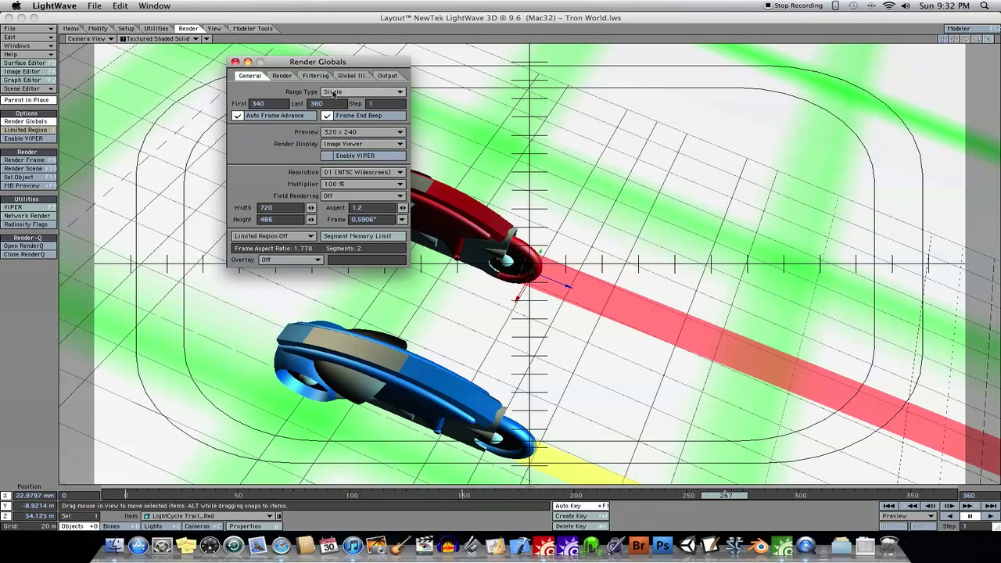
pyautogui.moveTo(354, 65); pyautogui.dragTo(265, 68)
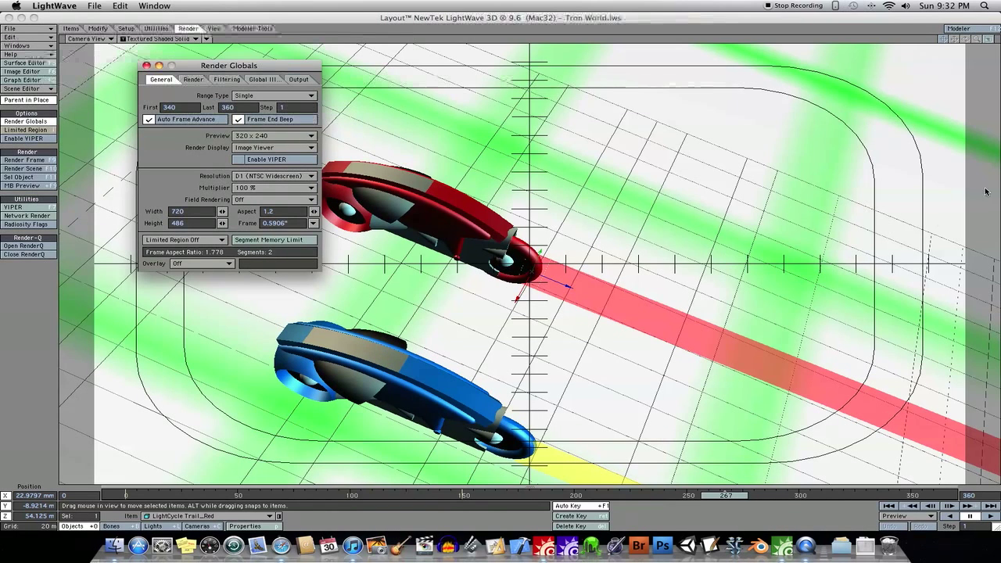
# Launch QuickTime Player 7 from the Dock's Applications > Utilities folder.
pyautogui.click(839, 545)
pyautogui.scroll(-5, 852, 355)
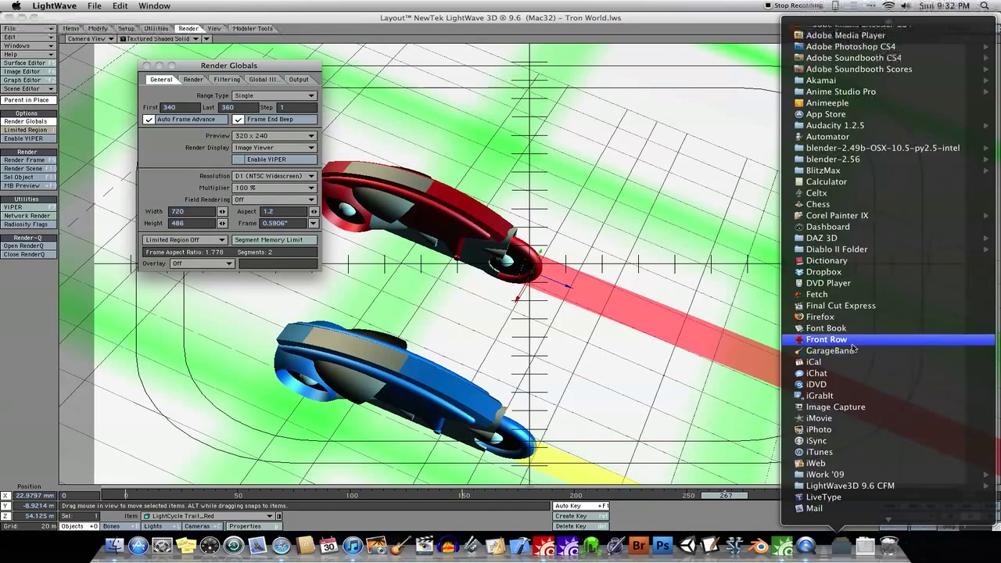
pyautogui.scroll(-10, 852, 348)
pyautogui.moveTo(852, 345)
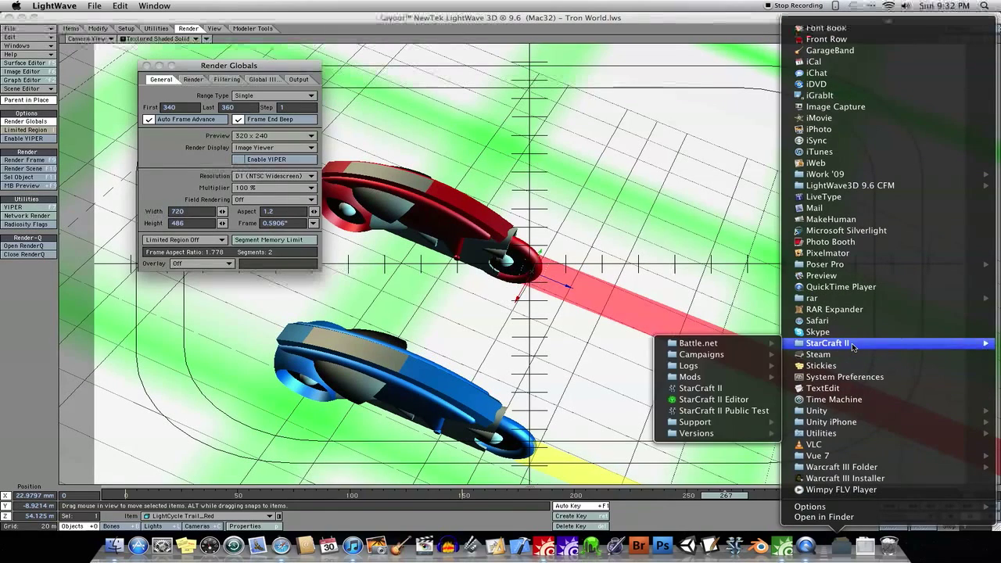
pyautogui.moveTo(836, 436)
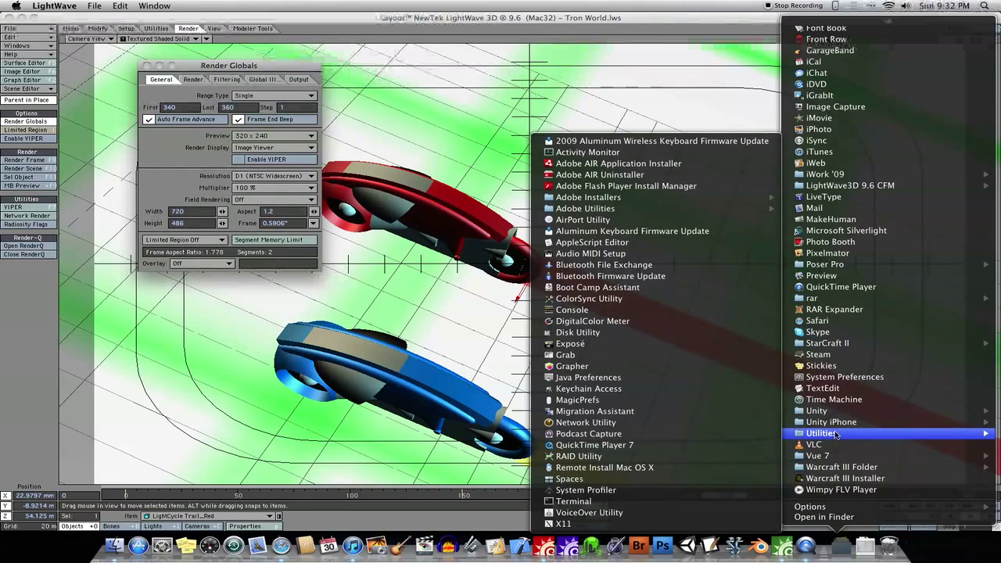
pyautogui.click(600, 445)
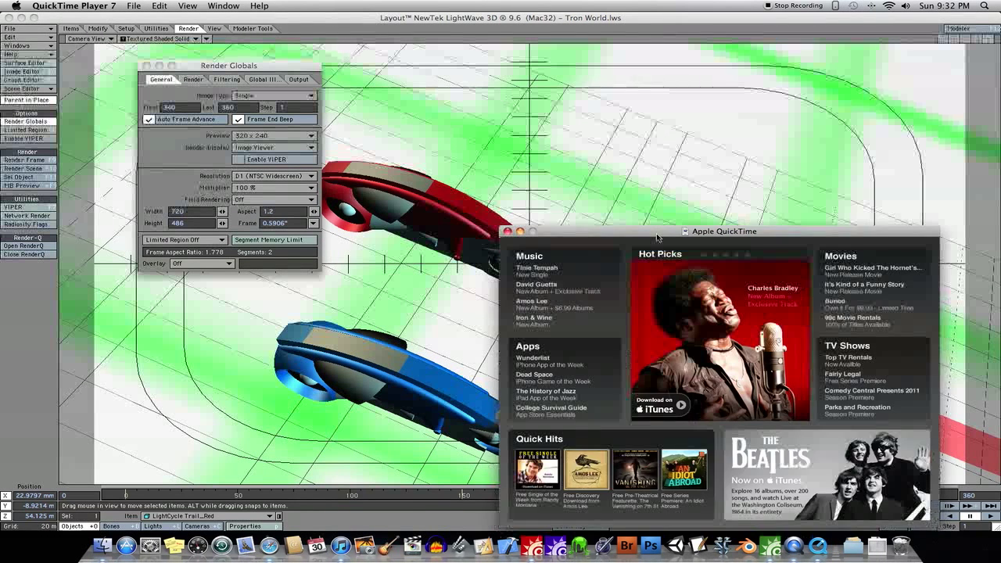
# Begin File > Open Image Sequence, cancel the Open dialog, and hide QuickTime Player.
pyautogui.moveTo(645, 236); pyautogui.dragTo(566, 144)
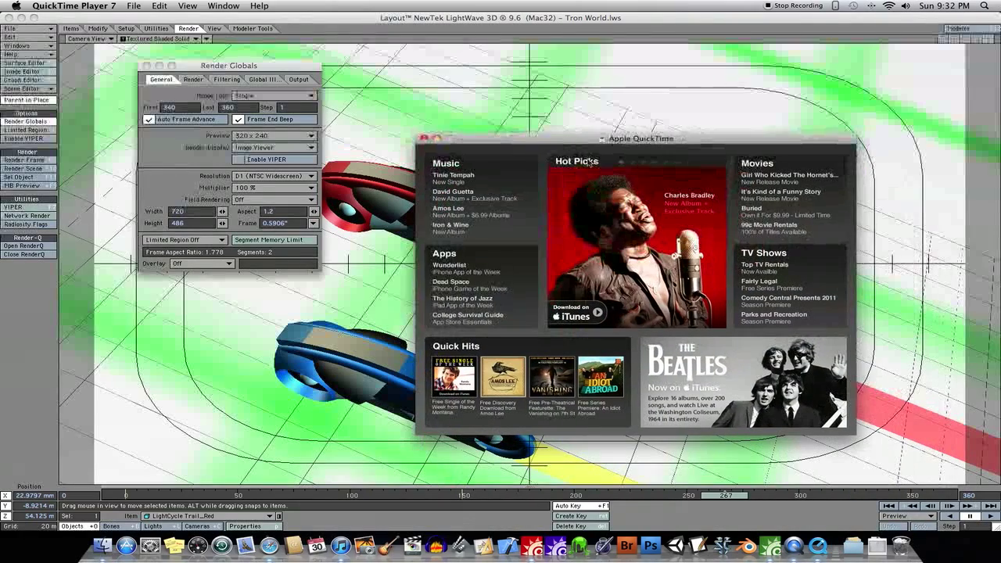
pyautogui.click(134, 6)
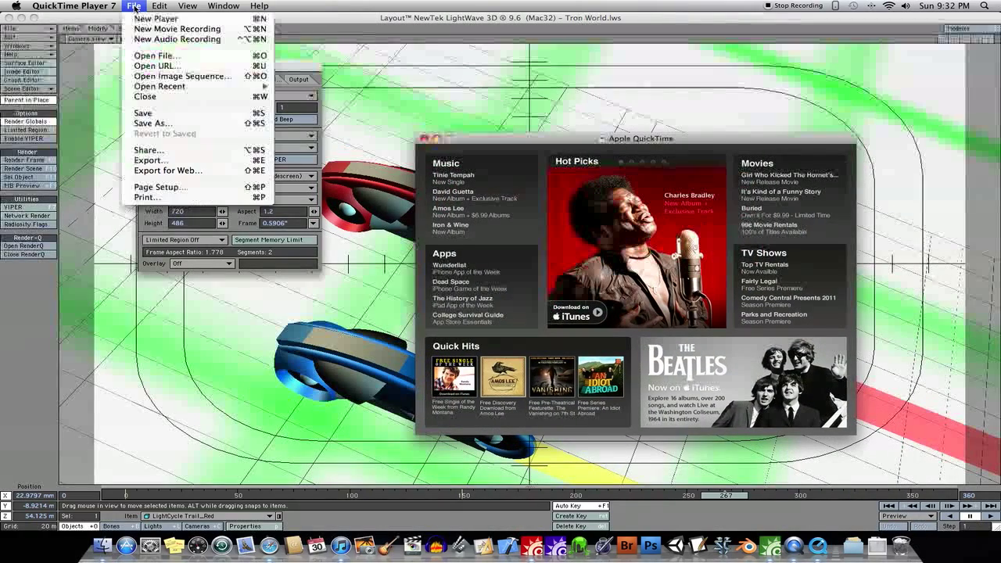
pyautogui.click(226, 76)
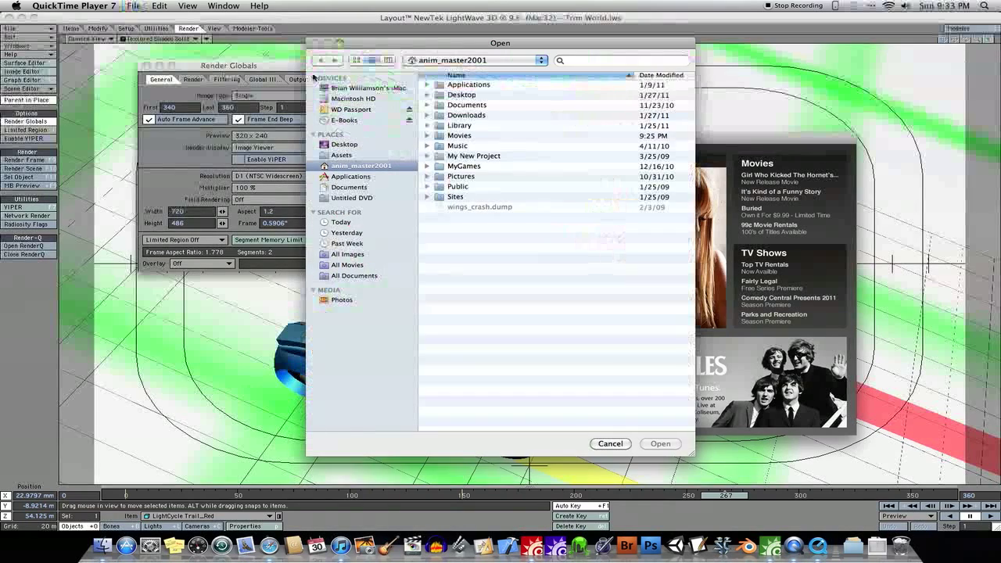
pyautogui.moveTo(432, 48); pyautogui.dragTo(401, 50)
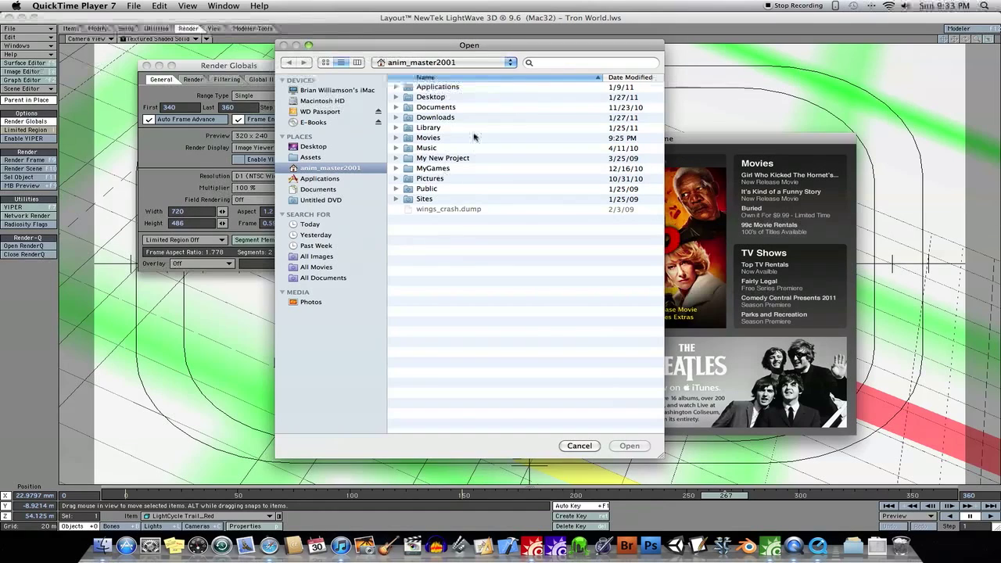
pyautogui.moveTo(505, 51); pyautogui.dragTo(460, 50)
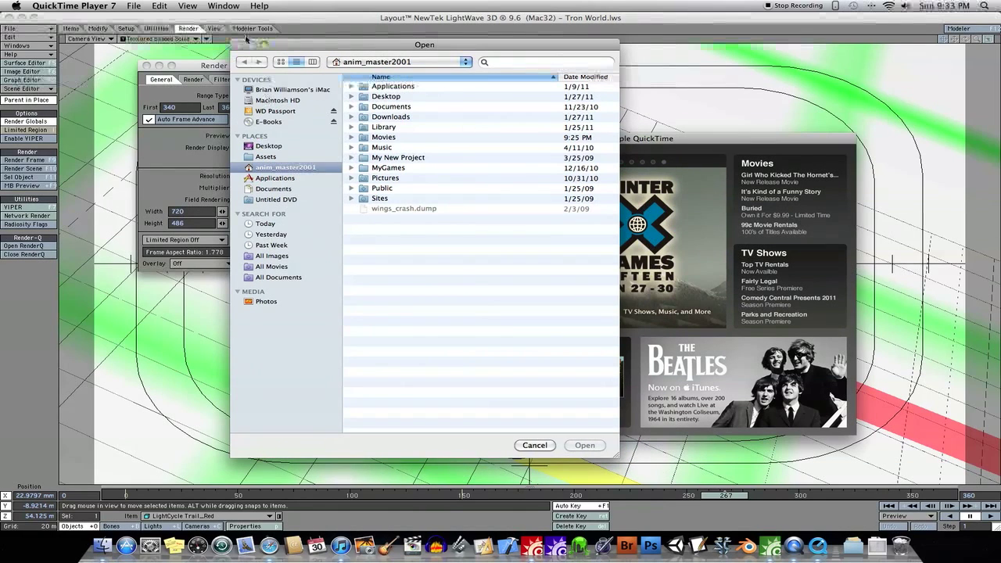
pyautogui.click(535, 445)
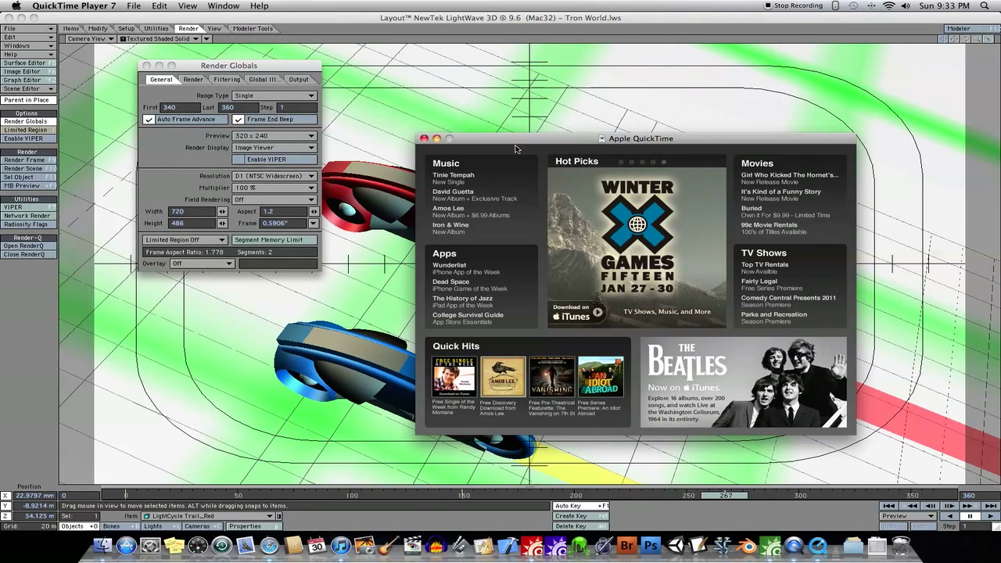
pyautogui.moveTo(516, 148); pyautogui.dragTo(509, 137)
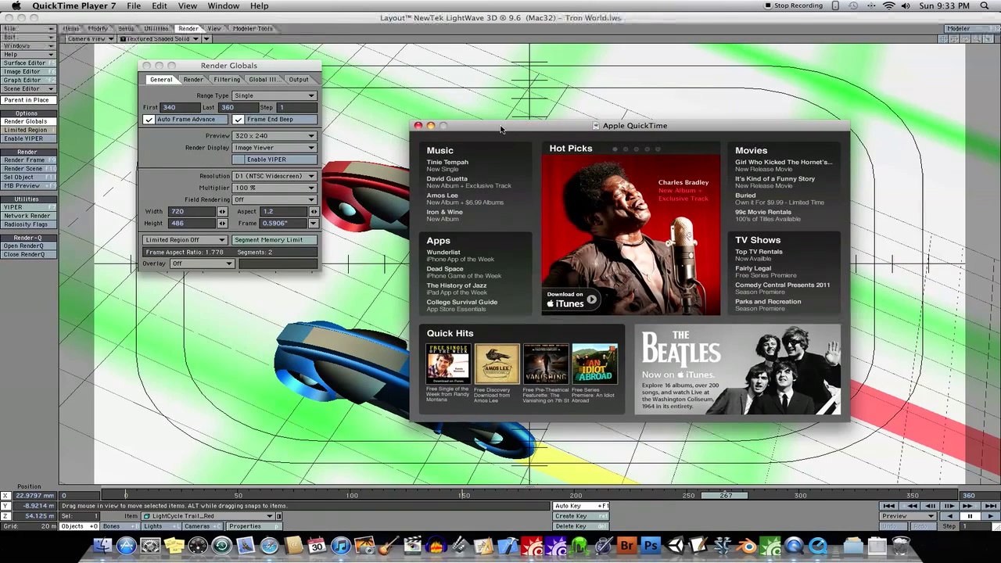
pyautogui.press('super+q')
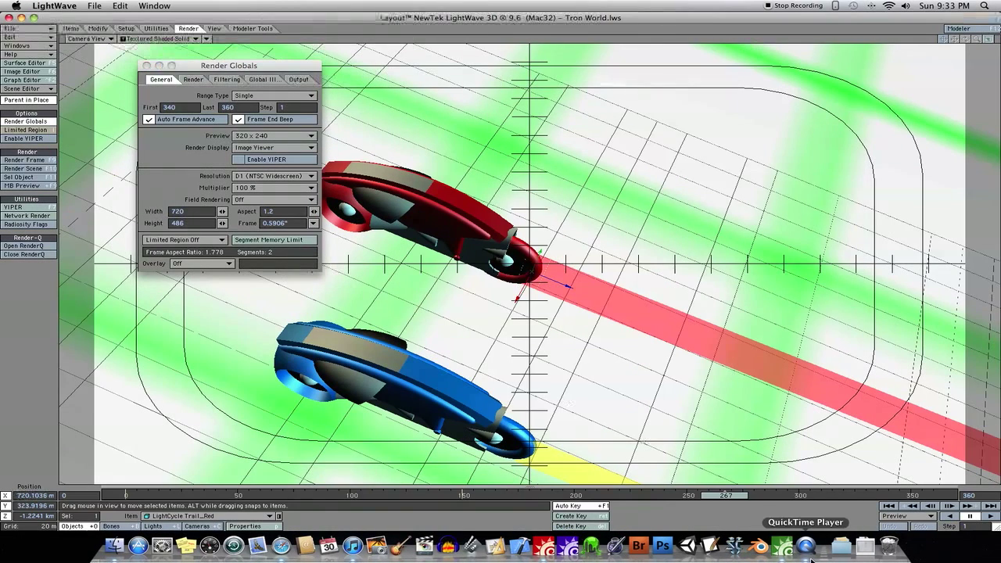
# Move the LightWave timeline to frame 278, then bring QuickTime Player back to front.
pyautogui.click(808, 550)
pyautogui.click(500, 19)
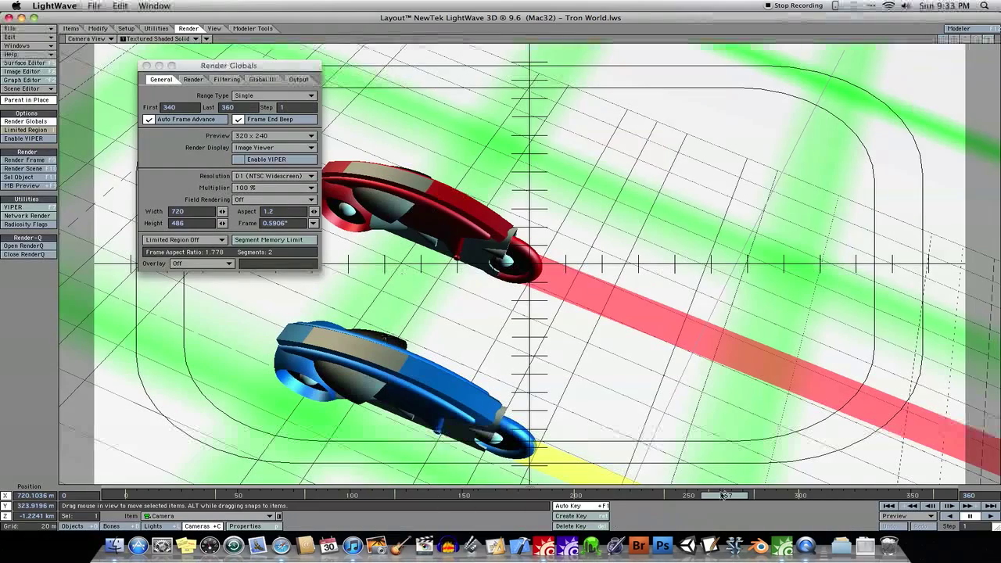
pyautogui.moveTo(720, 495)
pyautogui.mouseDown()
pyautogui.moveTo(787, 495)
pyautogui.moveTo(714, 496)
pyautogui.mouseUp()
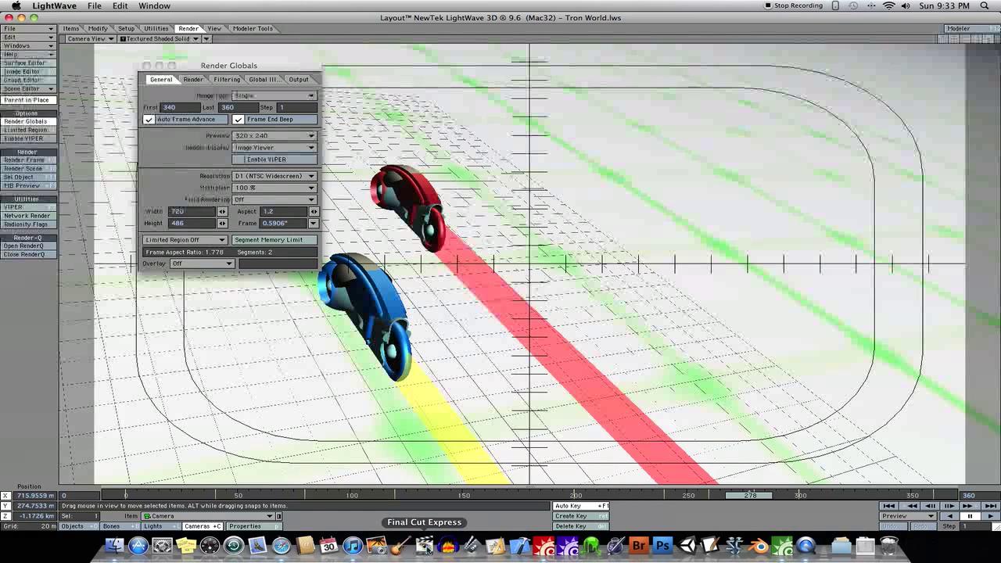
pyautogui.click(425, 545)
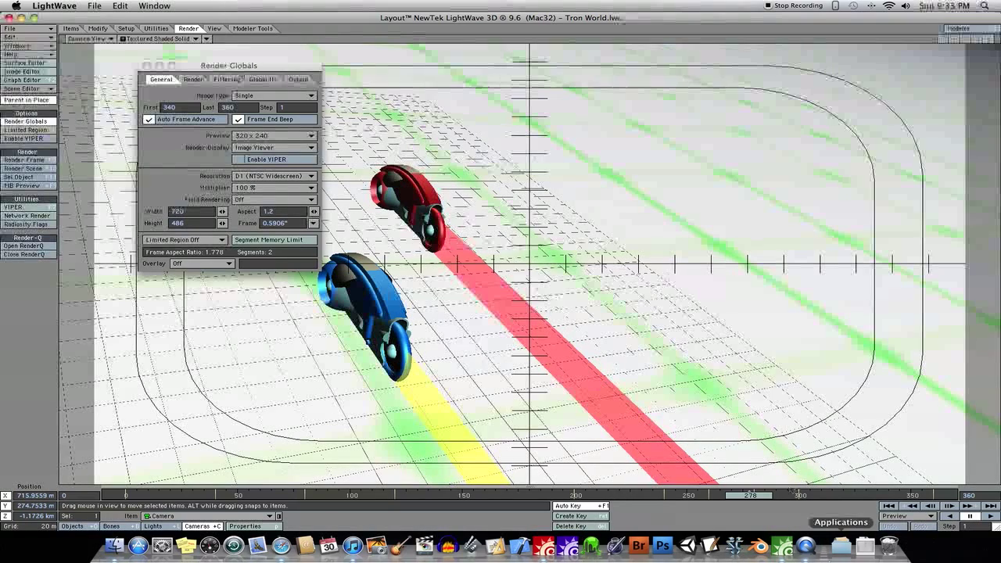
pyautogui.click(804, 545)
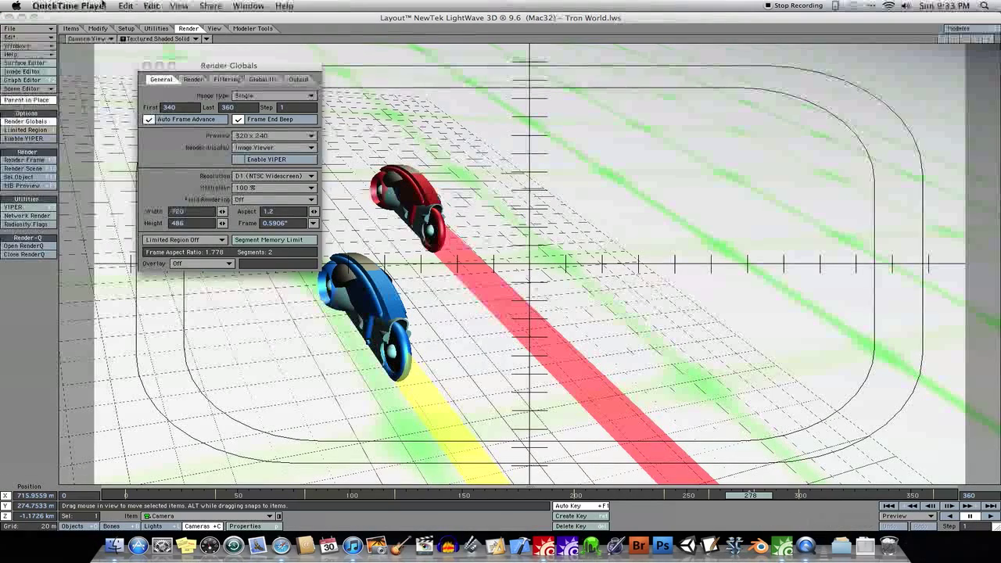